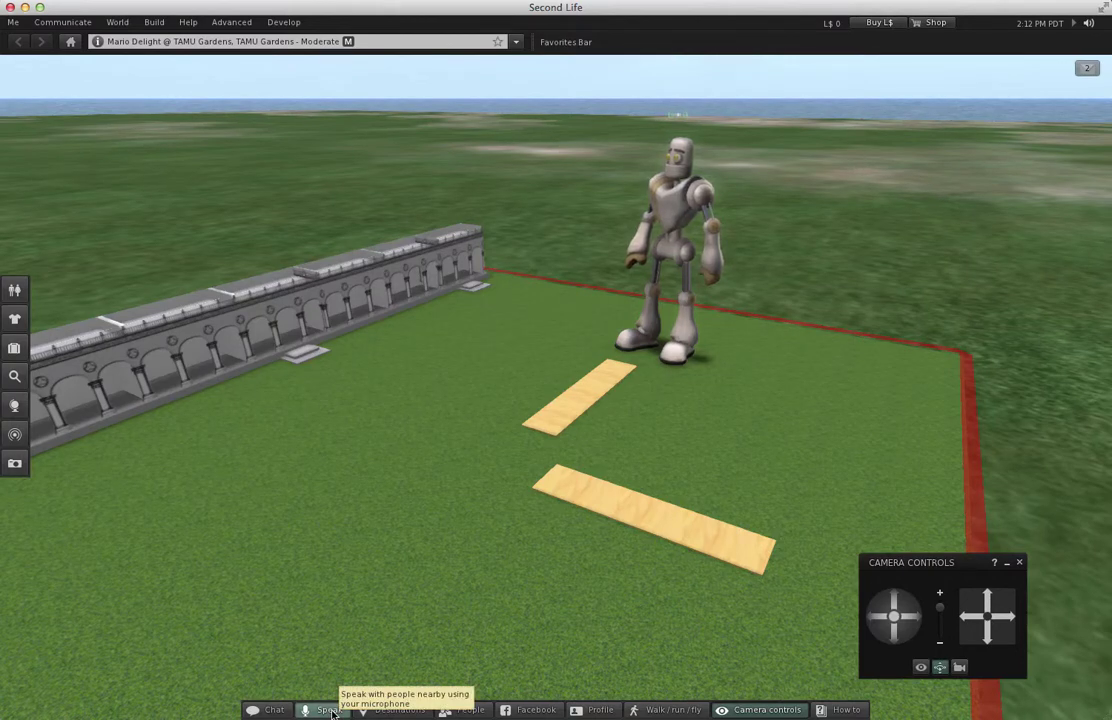
{"action": "left_click", "coordinate": [330, 710]}
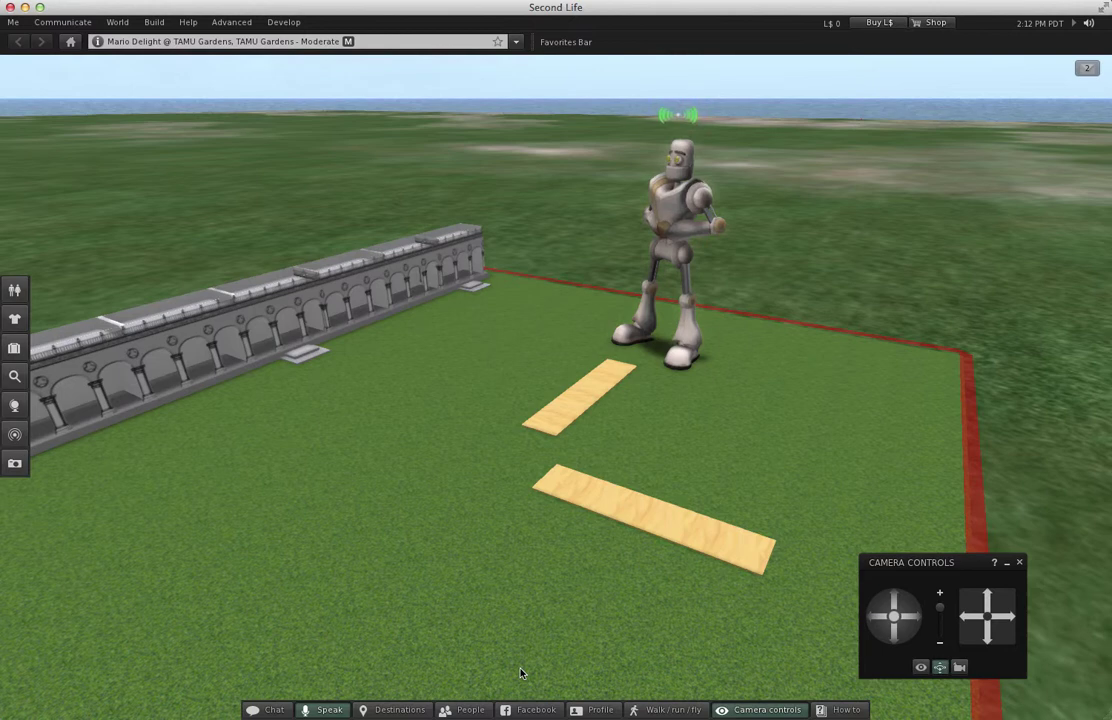
Step: Create a cylinder on the lawn near the corner between the two wooden planks and flatten it to 0.010 m high
{"action": "right_click", "coordinate": [612, 512]}
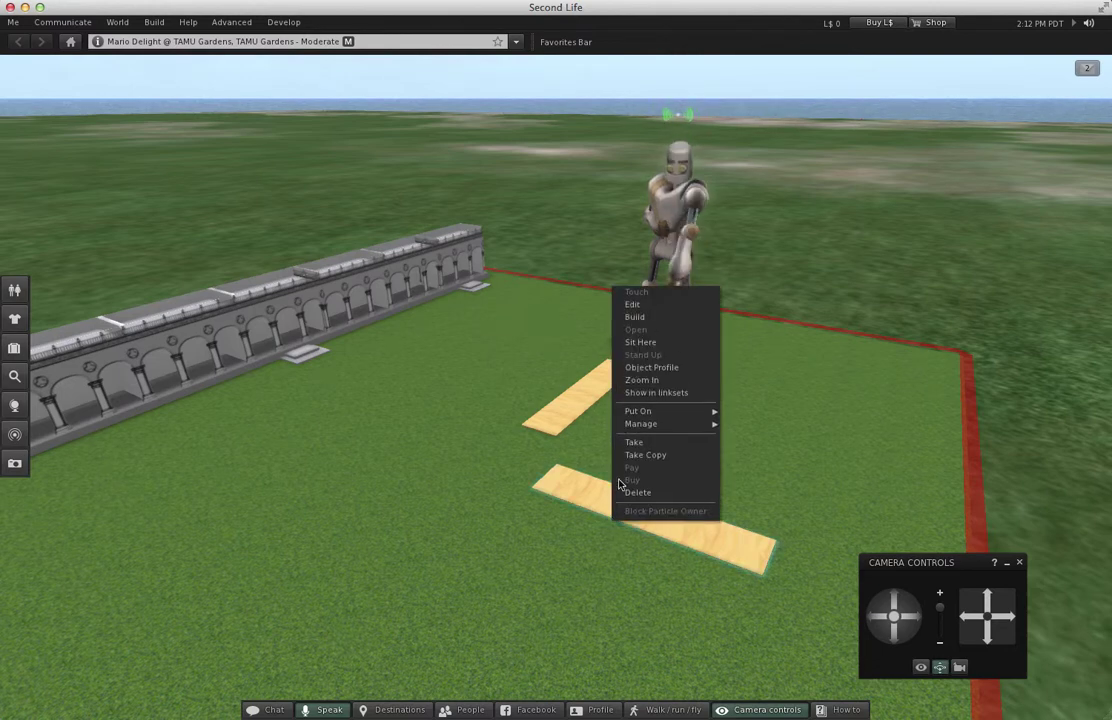
{"action": "left_click", "coordinate": [647, 309]}
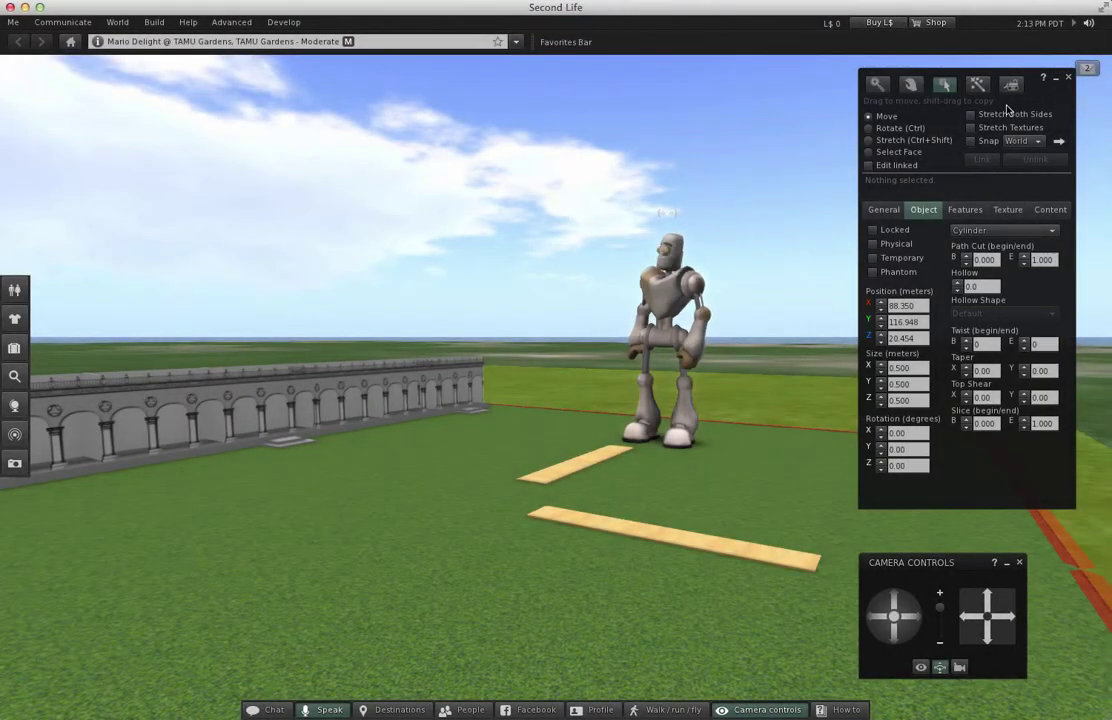
{"action": "left_click", "coordinate": [978, 86]}
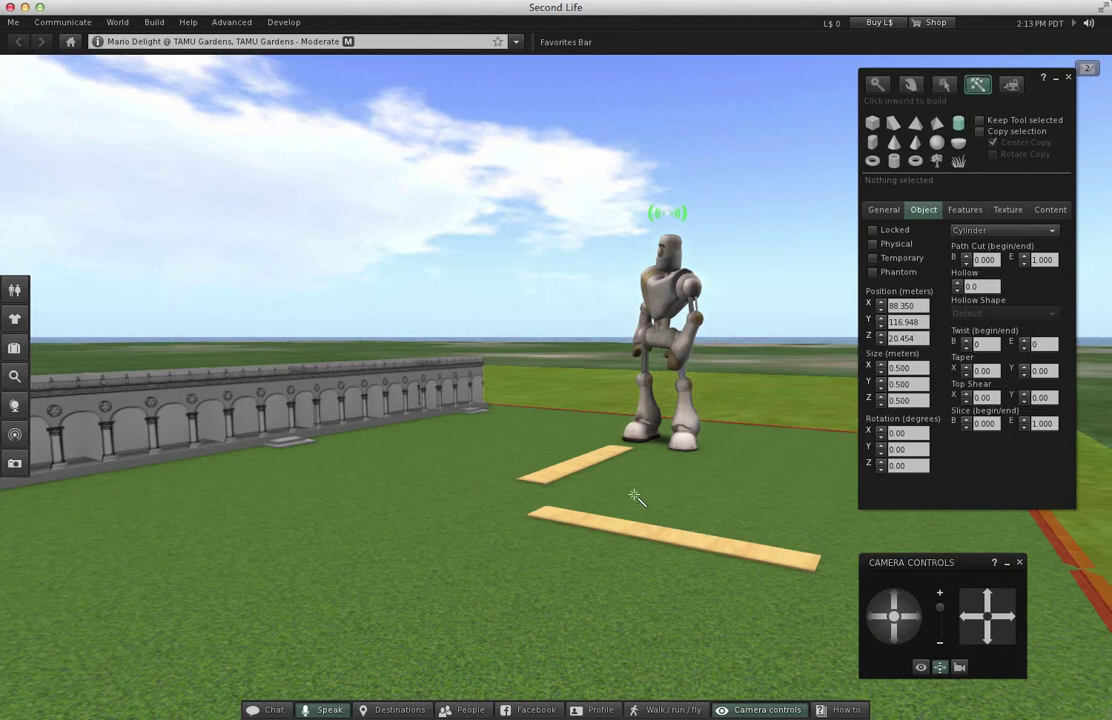
{"action": "left_click", "coordinate": [510, 497]}
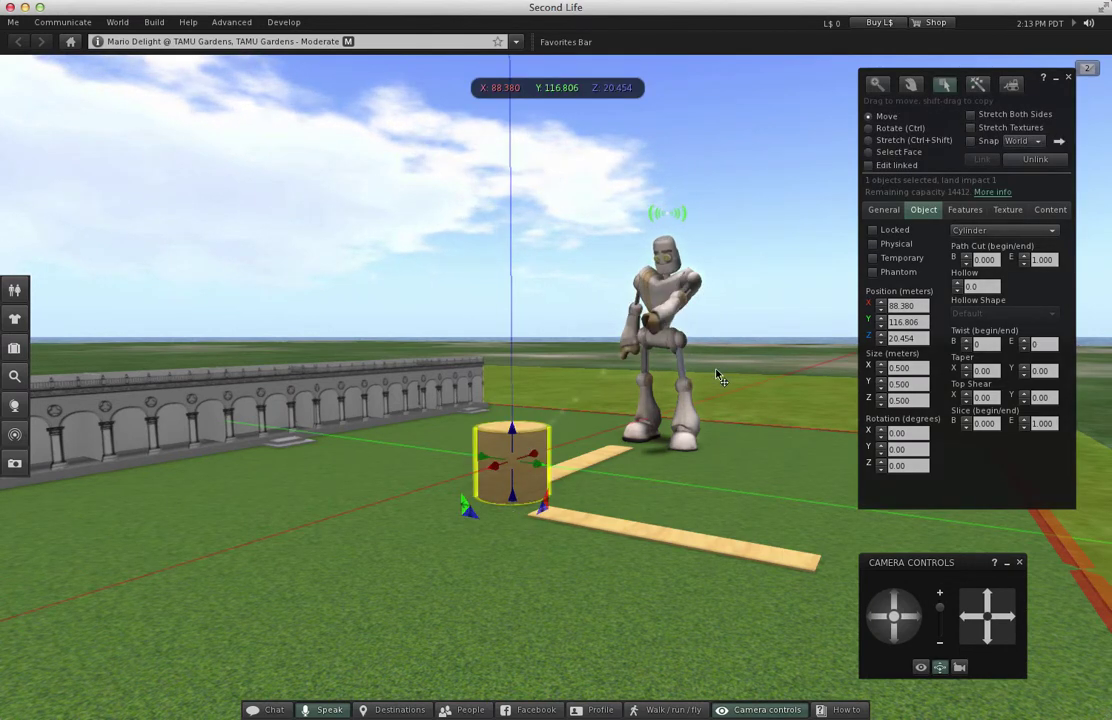
{"action": "left_click", "coordinate": [876, 140]}
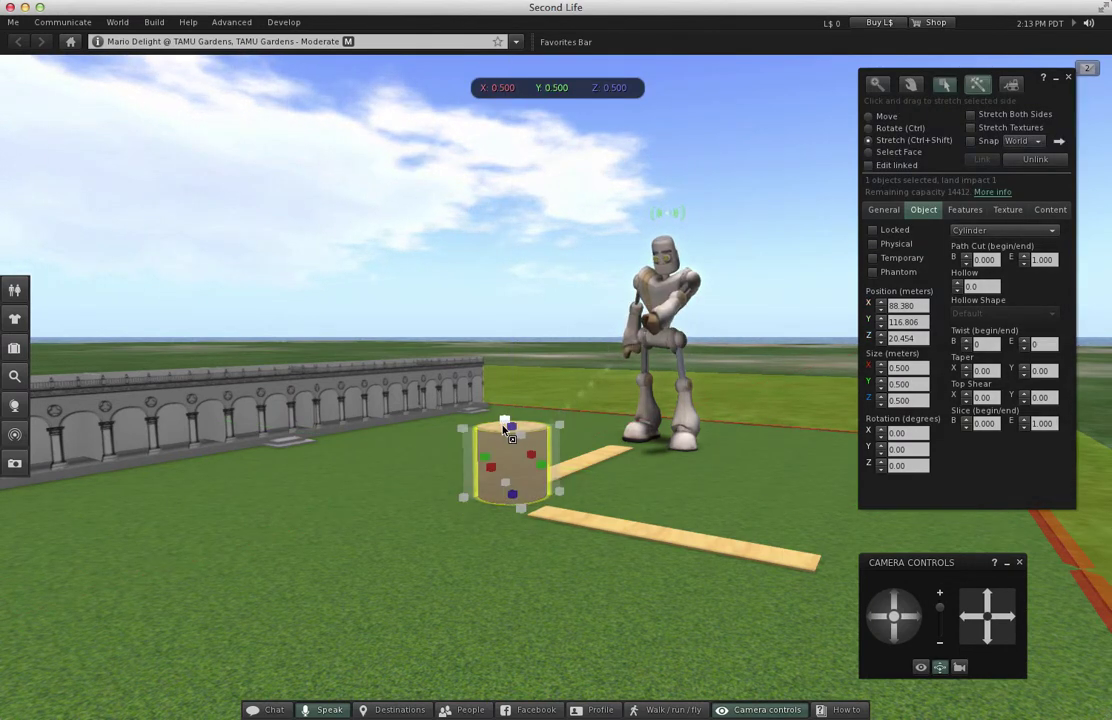
{"action": "left_click_drag", "start_coordinate": [505, 428], "coordinate": [512, 500]}
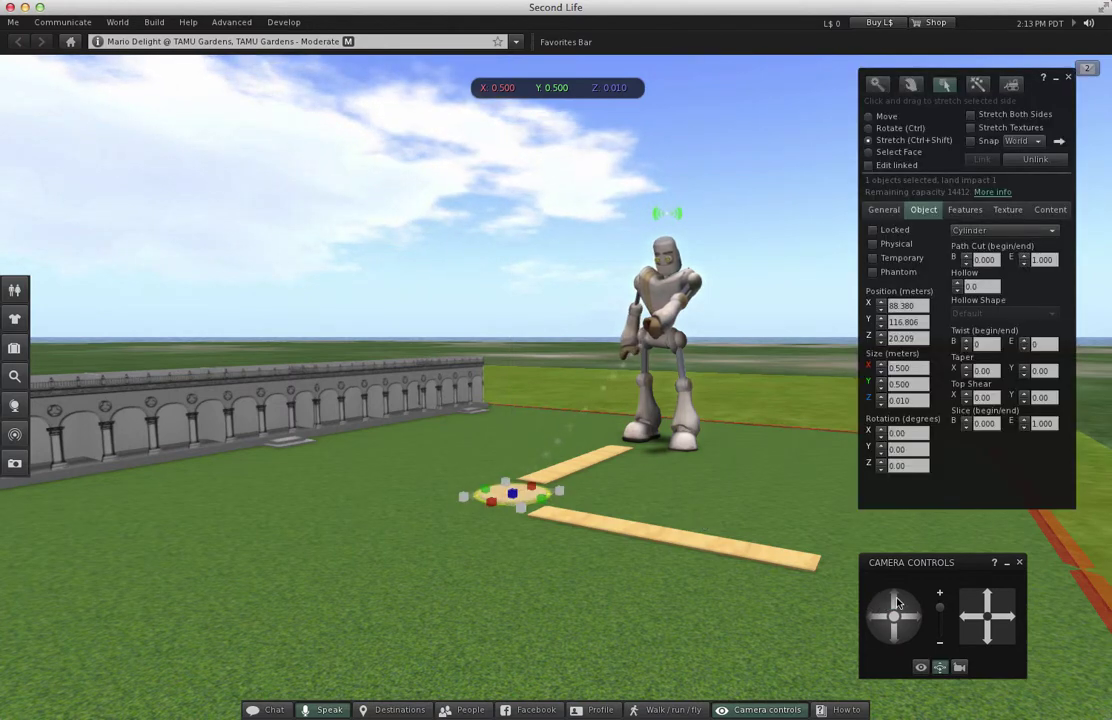
Step: Stretch the flat disc to about 1.05 m in X and 1.09 m in Y so it overlaps both plank ends
{"action": "left_click_drag", "start_coordinate": [897, 601], "coordinate": [897, 601]}
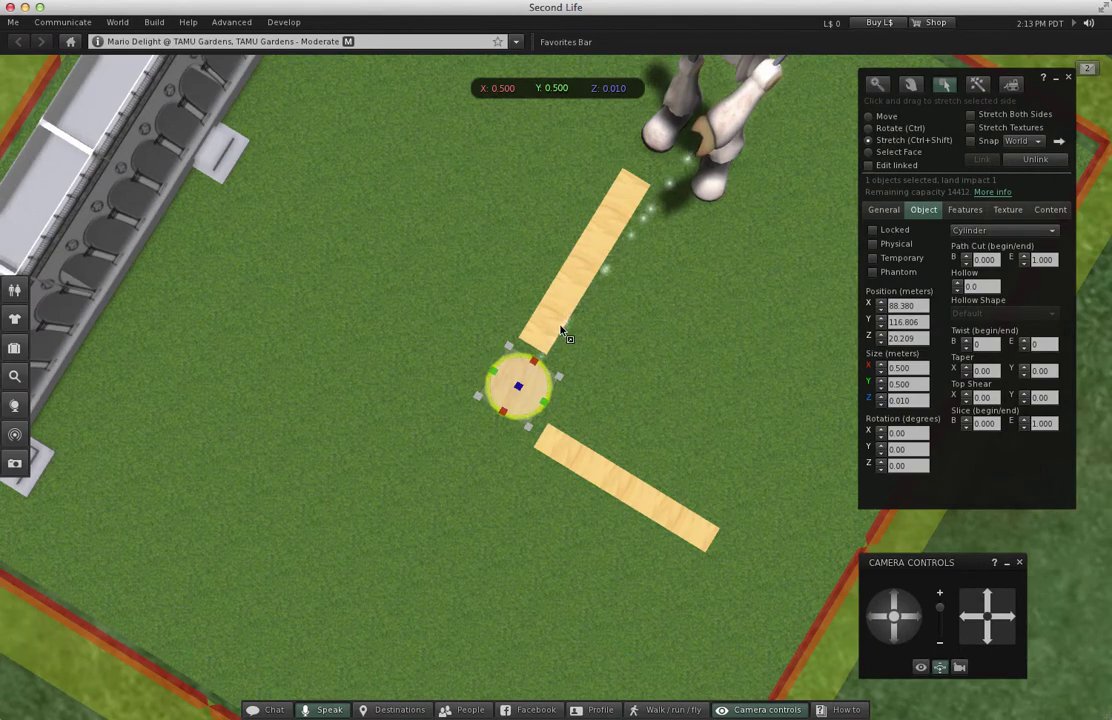
{"action": "left_click_drag", "start_coordinate": [534, 360], "coordinate": [555, 334]}
{"action": "left_click_drag", "start_coordinate": [504, 413], "coordinate": [489, 434]}
{"action": "left_click_drag", "start_coordinate": [552, 406], "coordinate": [590, 417]}
{"action": "left_click_drag", "start_coordinate": [497, 367], "coordinate": [477, 357]}
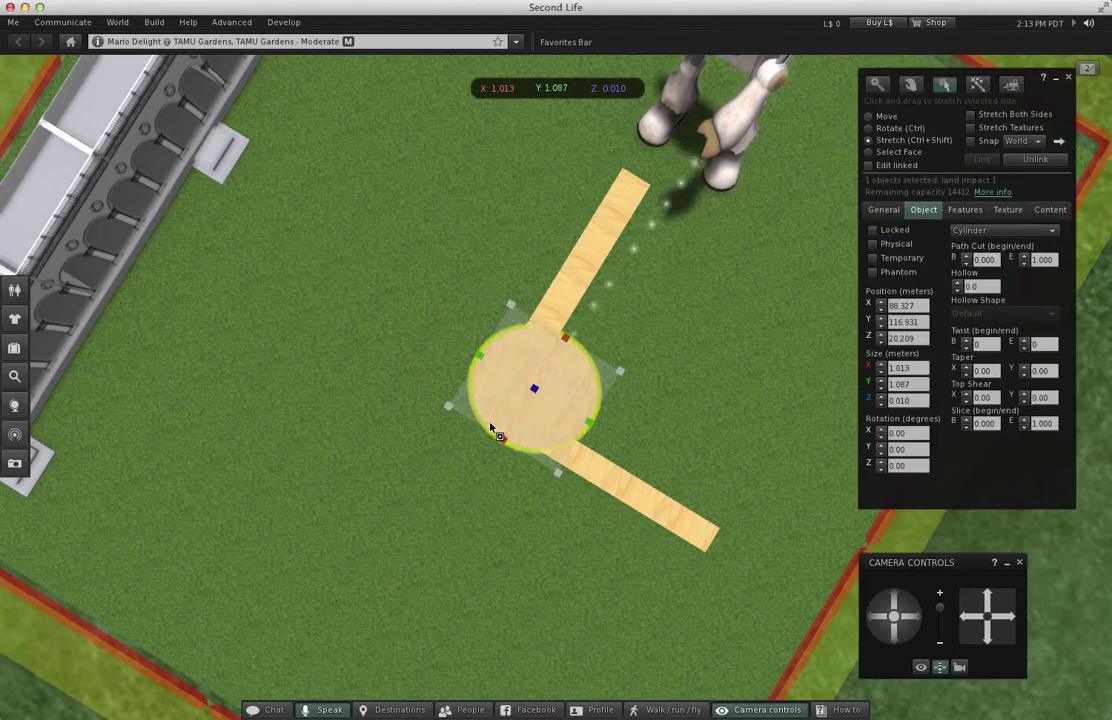
{"action": "left_click_drag", "start_coordinate": [497, 438], "coordinate": [501, 443]}
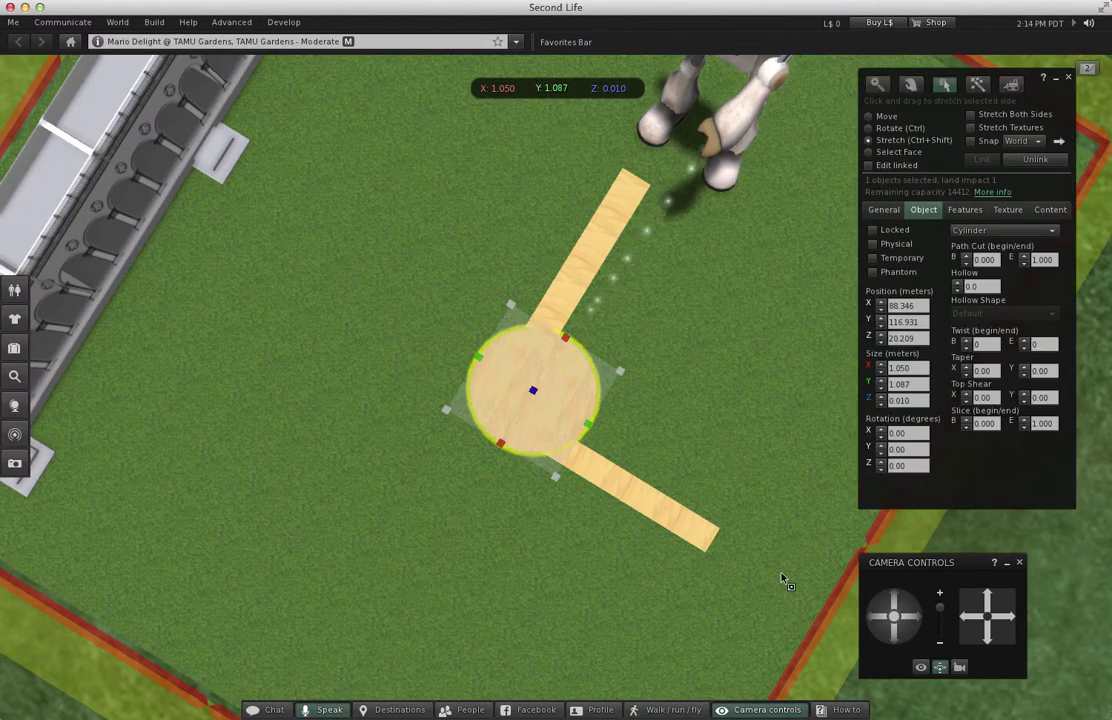
Step: Move the disc over the corner between the planks, to about X 88.24 and Y 117.09
{"action": "left_click", "coordinate": [882, 130]}
{"action": "left_click", "coordinate": [880, 117]}
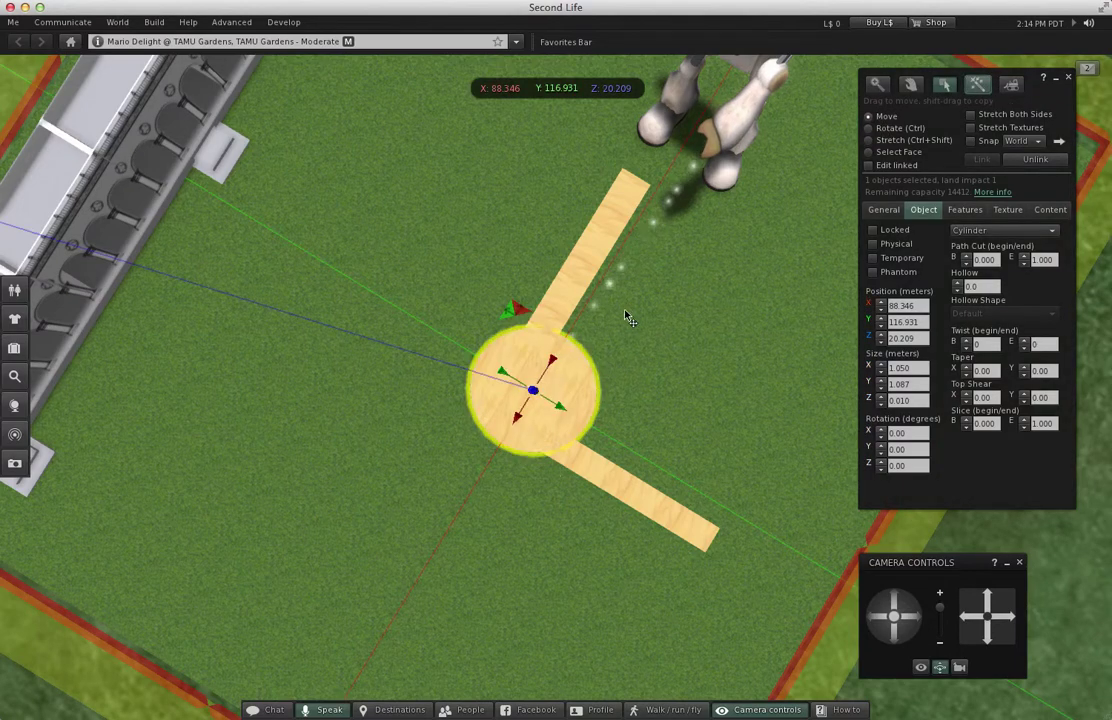
{"action": "left_click_drag", "start_coordinate": [555, 360], "coordinate": [588, 407]}
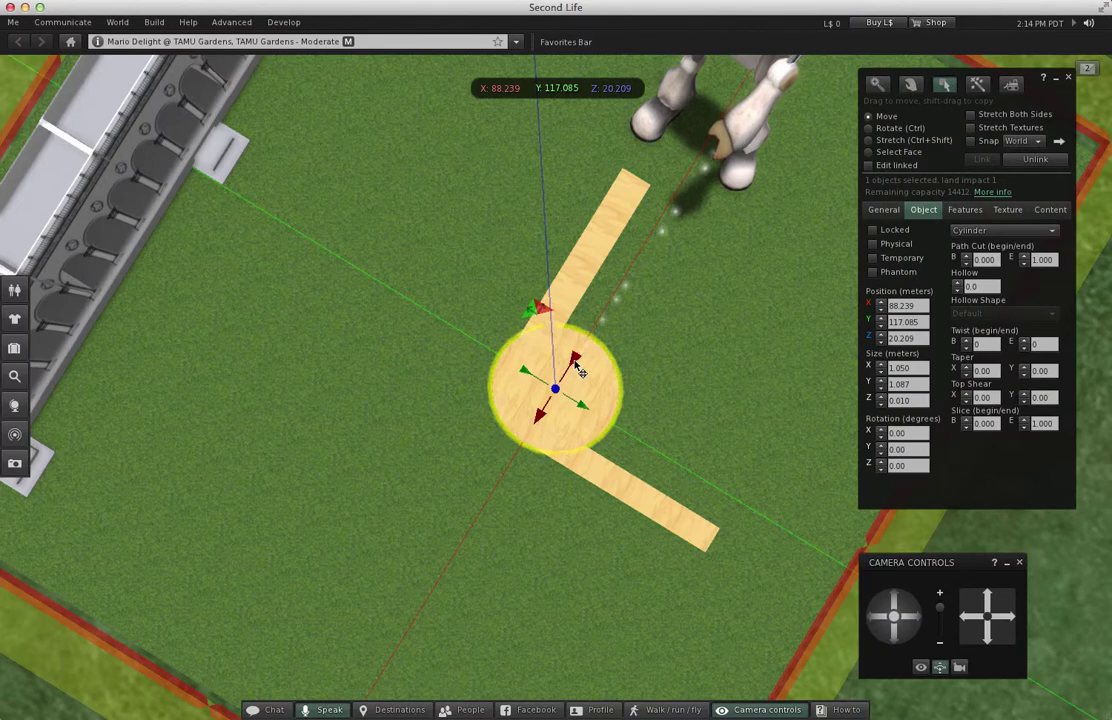
Step: Set the disc's hollow to 60 to turn it into a ring
{"action": "left_click", "coordinate": [972, 286]}
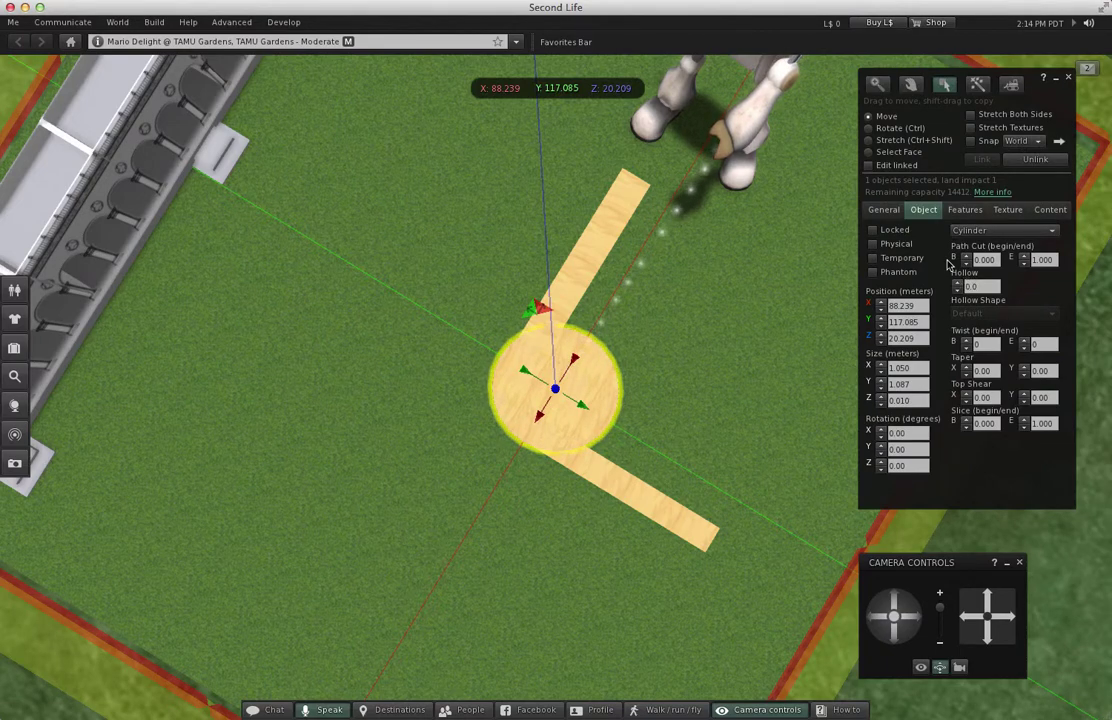
{"action": "left_click", "coordinate": [966, 286]}
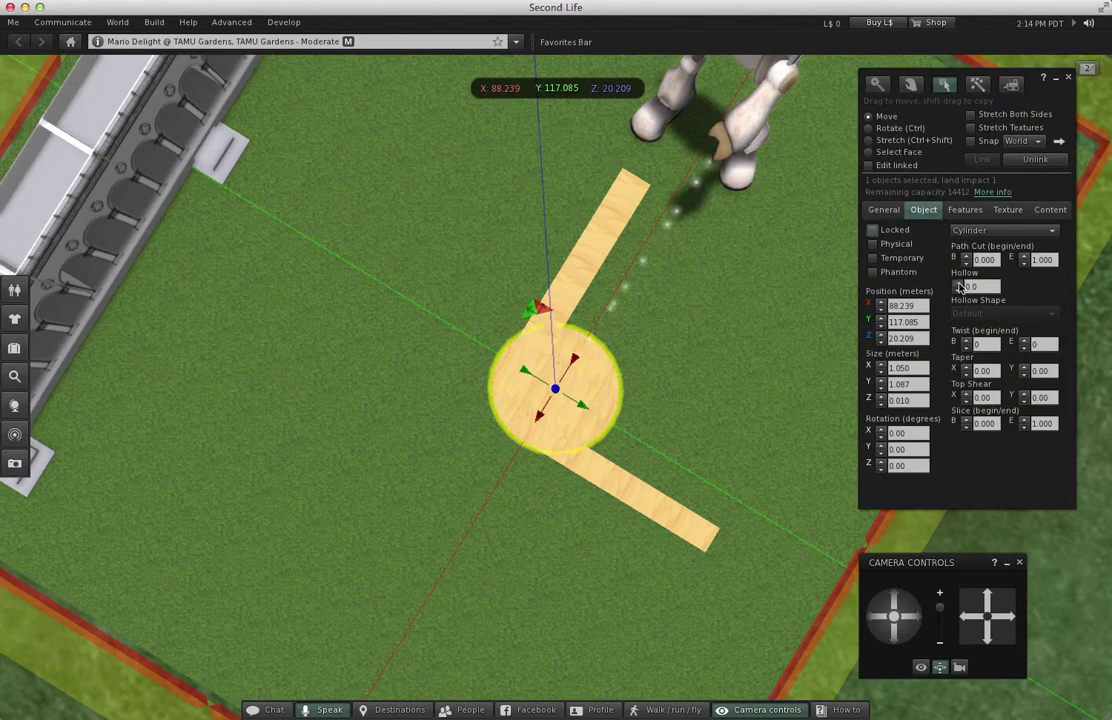
{"action": "type", "text": "1"}
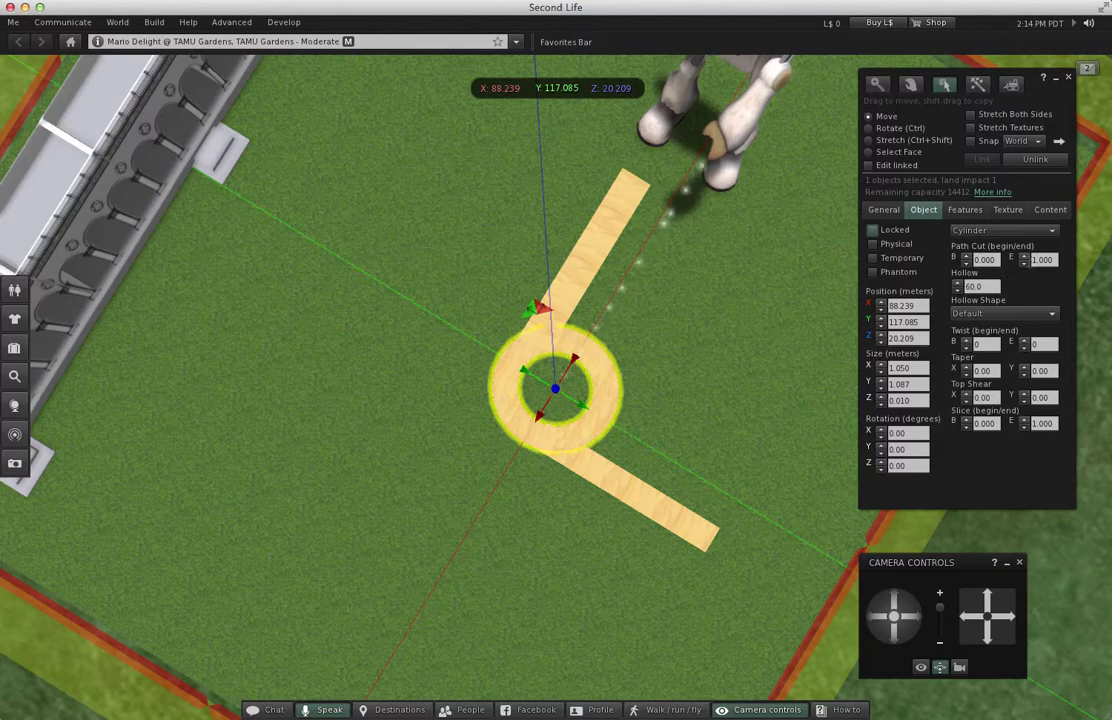
Step: Set the ring's path cut begin value to 0.650 to leave only the curved corner segment between the planks
{"action": "left_click", "coordinate": [1024, 263]}
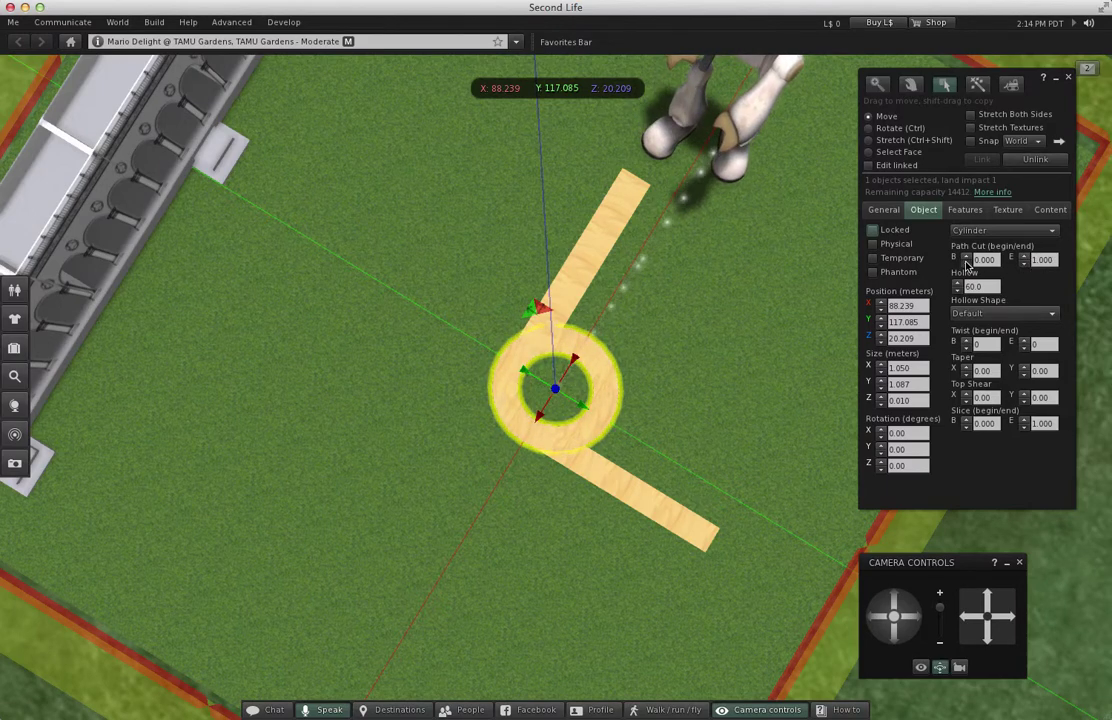
{"action": "left_click", "coordinate": [966, 257]}
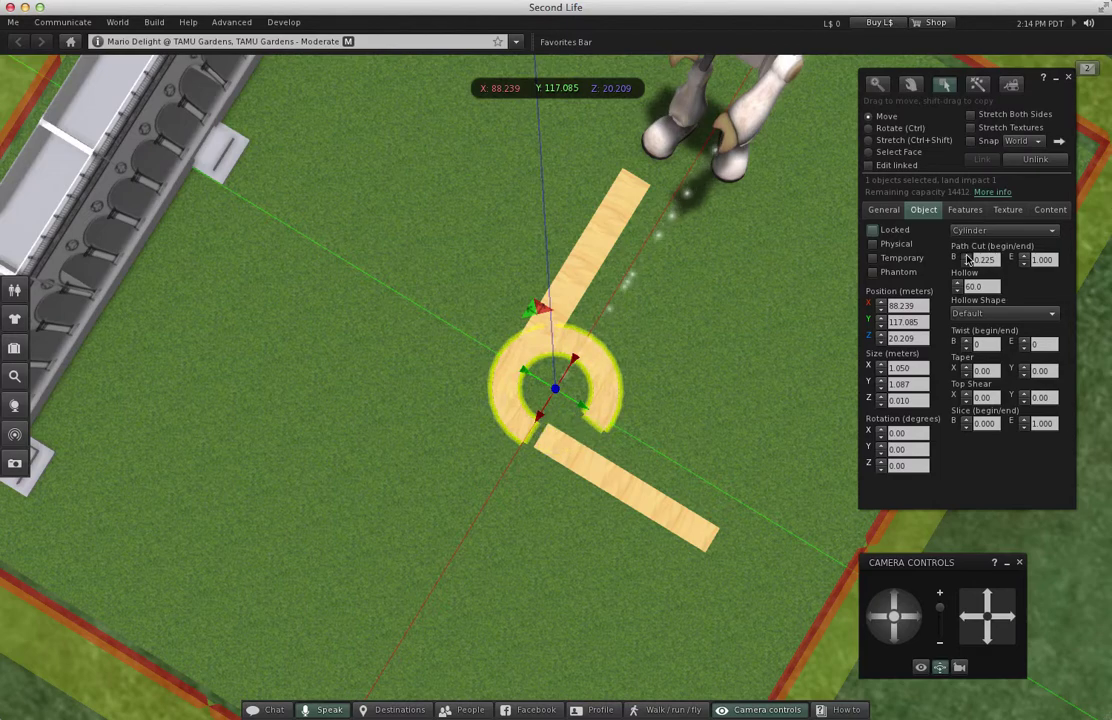
{"action": "left_click_drag", "start_coordinate": [968, 259], "coordinate": [968, 259]}
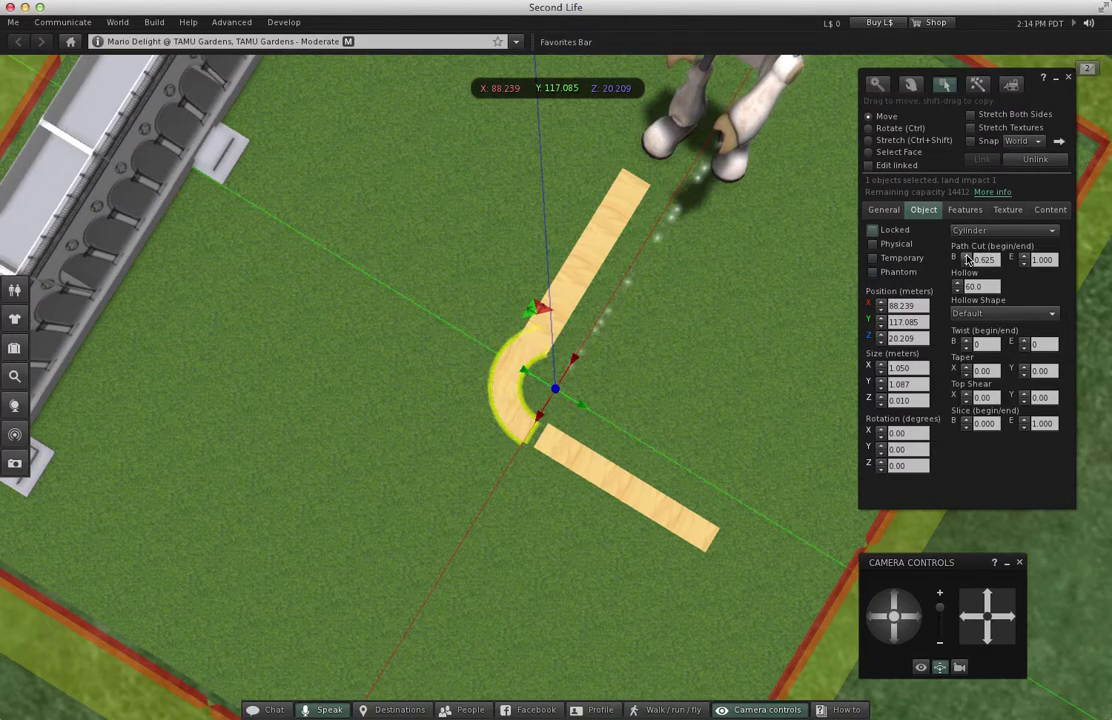
{"action": "left_click_drag", "start_coordinate": [967, 258], "coordinate": [967, 258]}
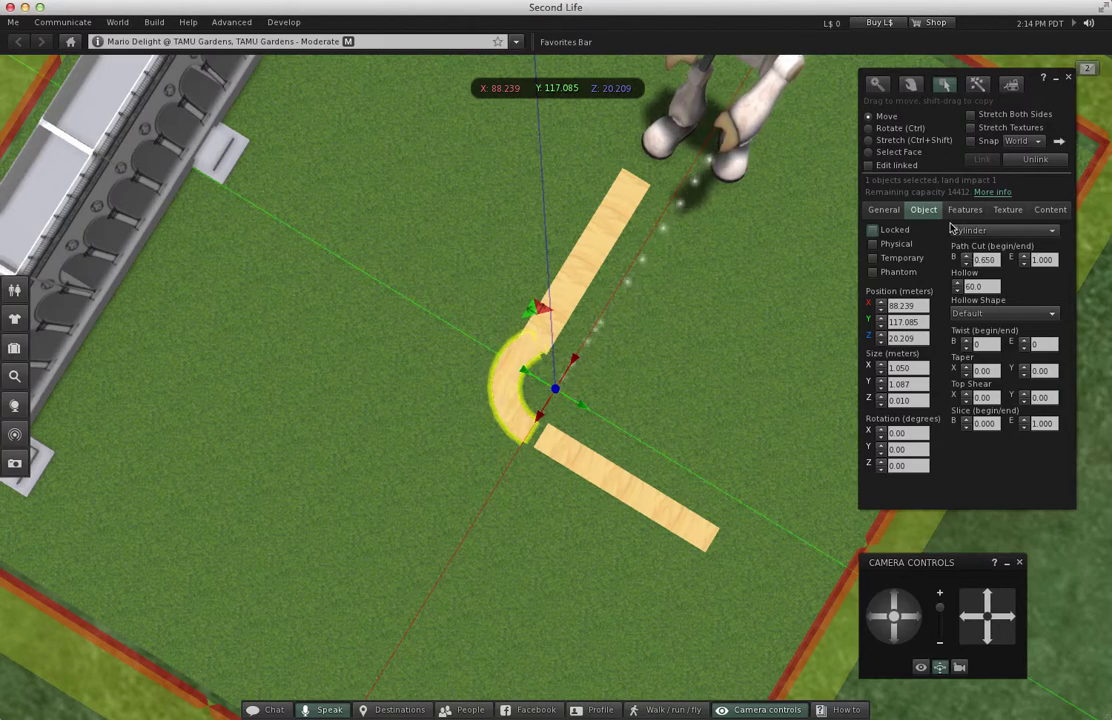
Step: Enlarge the curved segment to about 1.24 by 1.29 m and move it to about X 88.14, Y 117.24 against the plank ends
{"action": "left_click", "coordinate": [892, 141]}
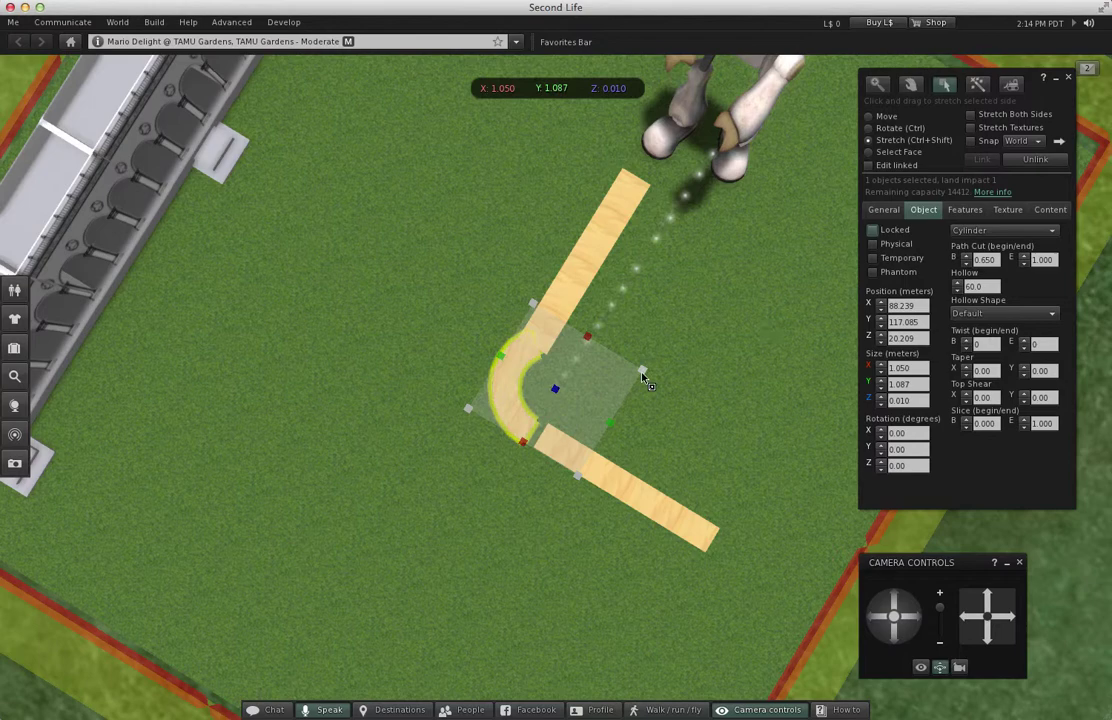
{"action": "left_click_drag", "start_coordinate": [645, 376], "coordinate": [681, 385]}
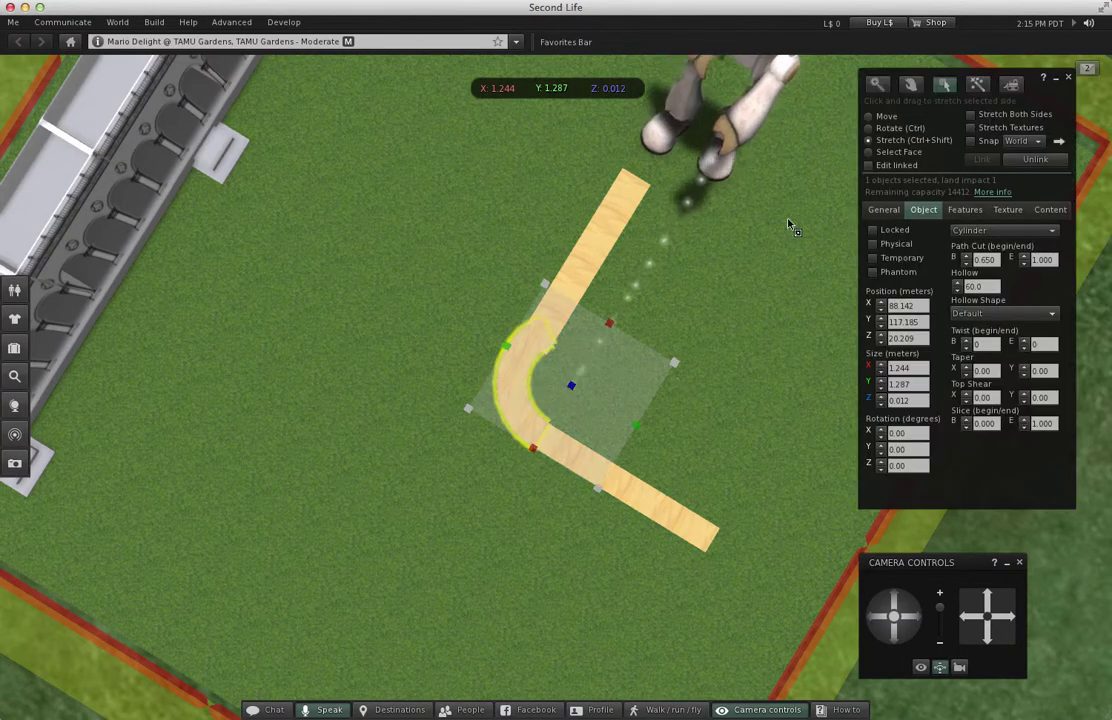
{"action": "left_click", "coordinate": [888, 118]}
{"action": "left_click_drag", "start_coordinate": [598, 402], "coordinate": [607, 411]}
{"action": "left_click_drag", "start_coordinate": [597, 360], "coordinate": [598, 363]}
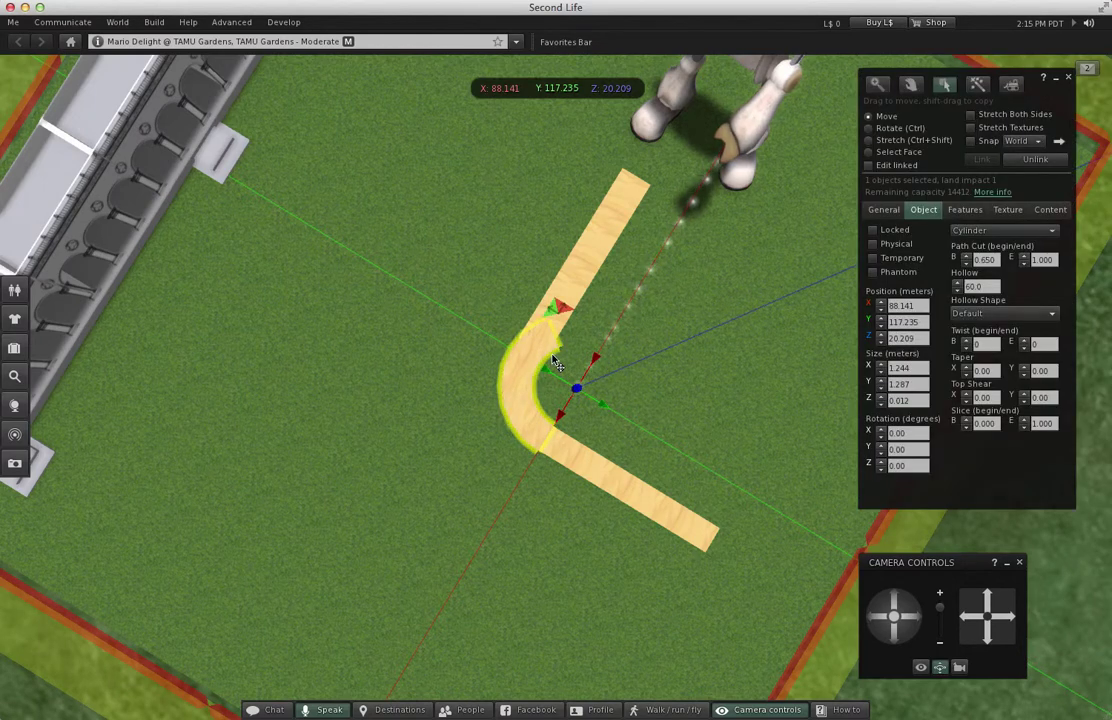
Step: Trim the curved segment with a path cut begin value of 0.700 and narrow it with a hollow of 65
{"action": "left_click", "coordinate": [966, 257]}
{"action": "left_click", "coordinate": [966, 257]}
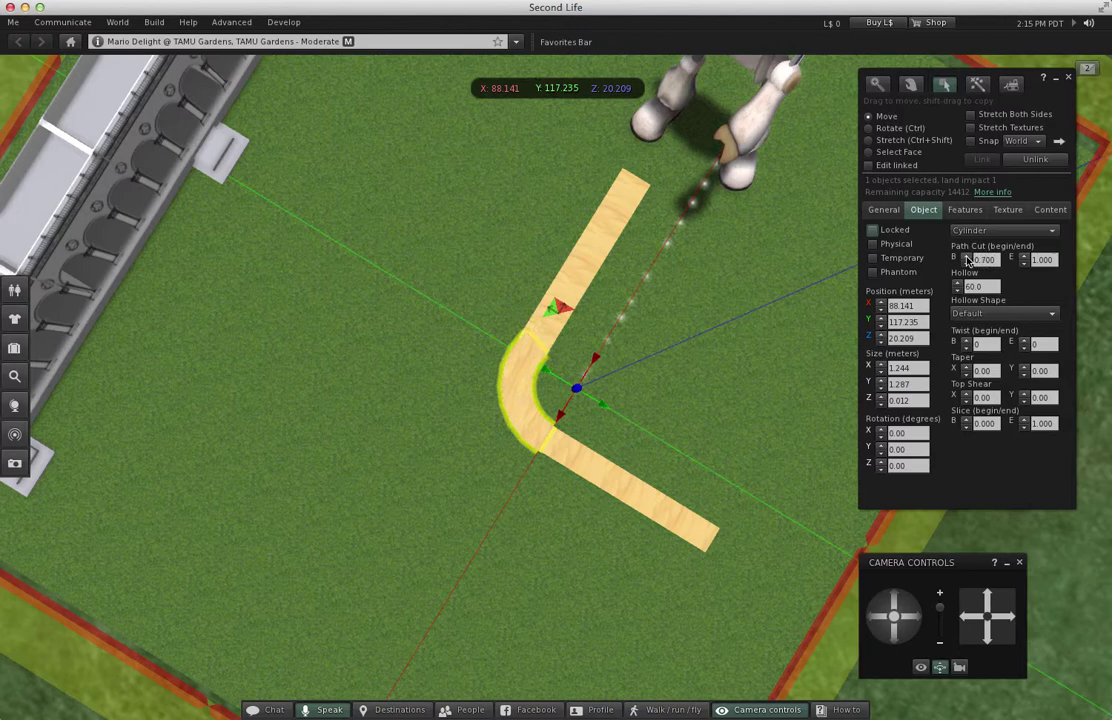
{"action": "left_click", "coordinate": [966, 262]}
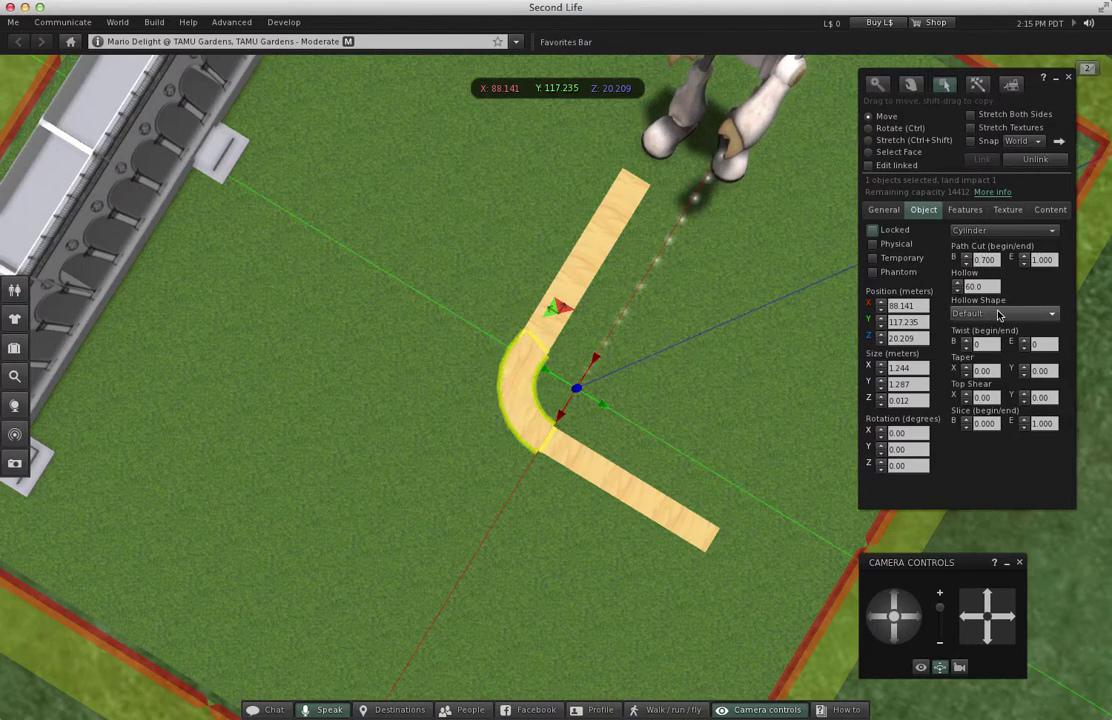
{"action": "left_click", "coordinate": [958, 284]}
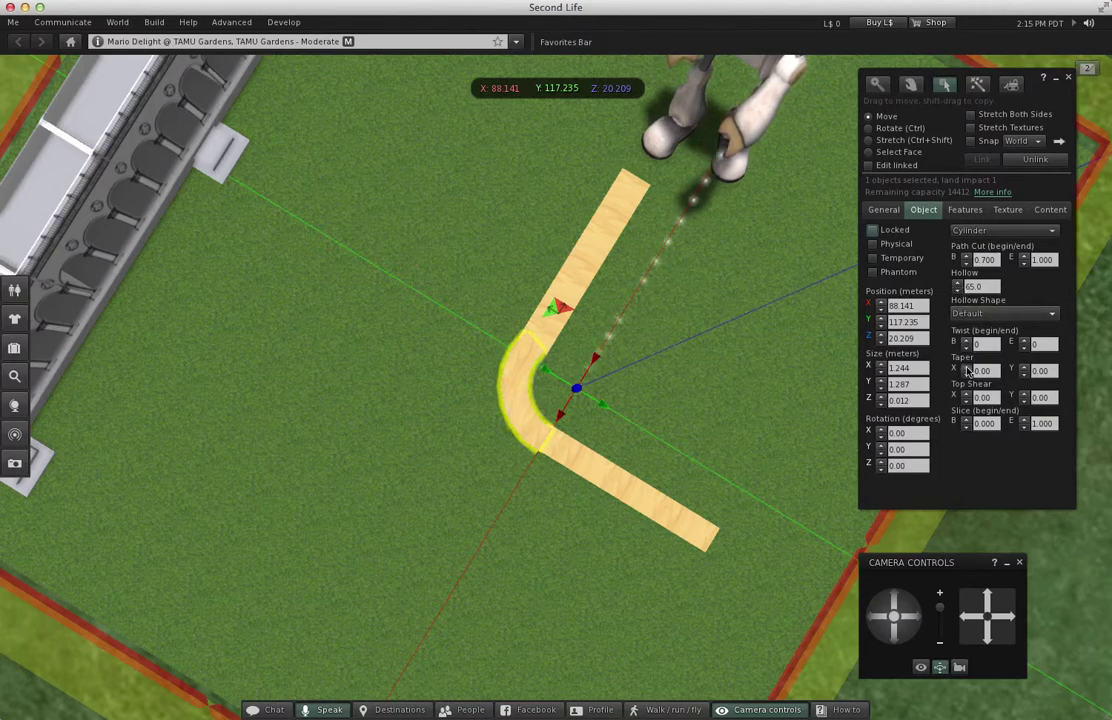
Step: Set the curved segment's X taper to 0.05 and check its fit with the planks while deselected
{"action": "scroll", "coordinate": [967, 371], "scroll_direction": "up", "scroll_amount": 2}
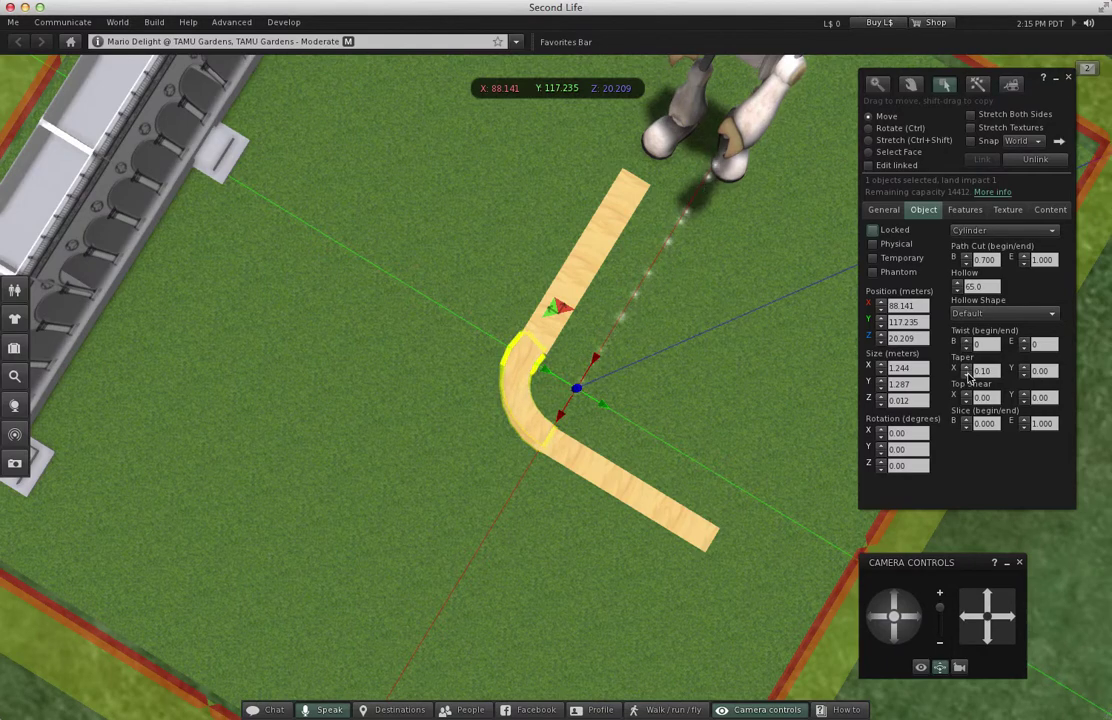
{"action": "left_click", "coordinate": [967, 375]}
{"action": "left_click", "coordinate": [829, 372]}
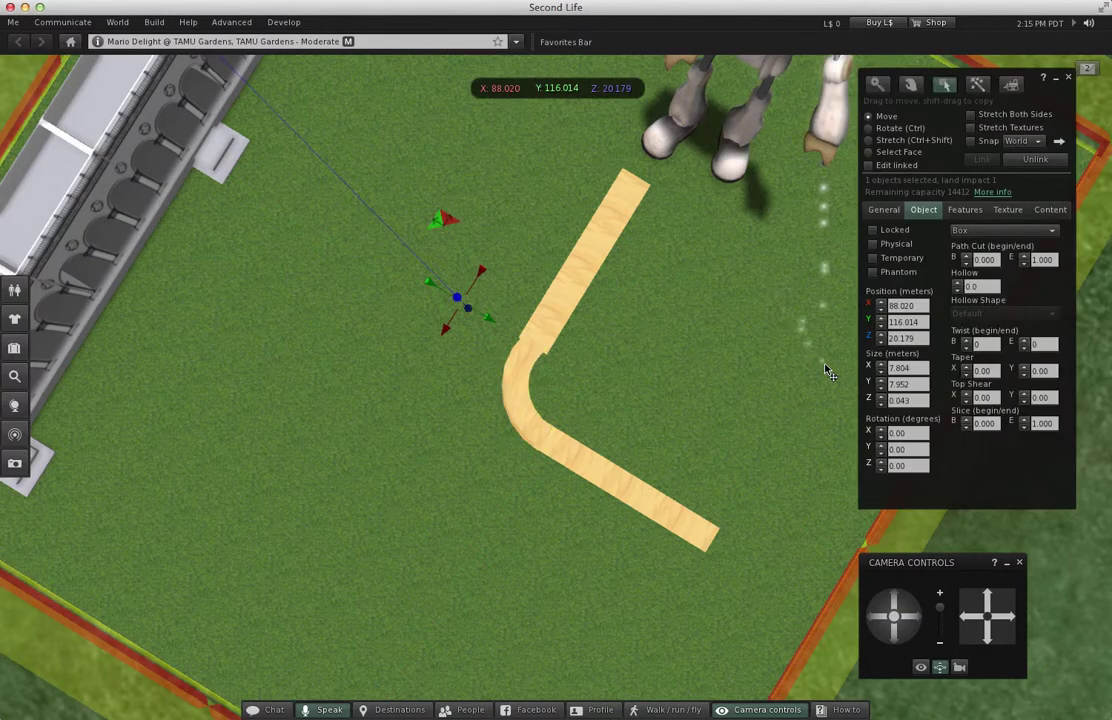
{"action": "left_click", "coordinate": [538, 411]}
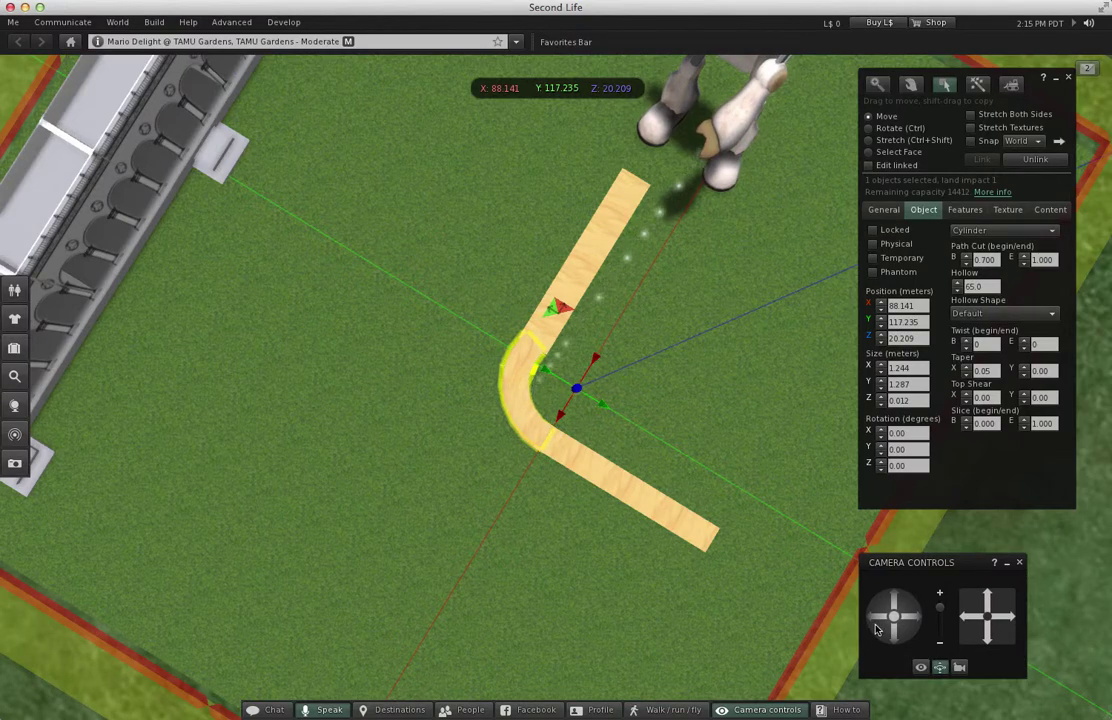
Step: Try thickening the curved segment to 0.150 m and raising it above the planks to about Z 20.40
{"action": "left_click_drag", "start_coordinate": [895, 640], "coordinate": [895, 640]}
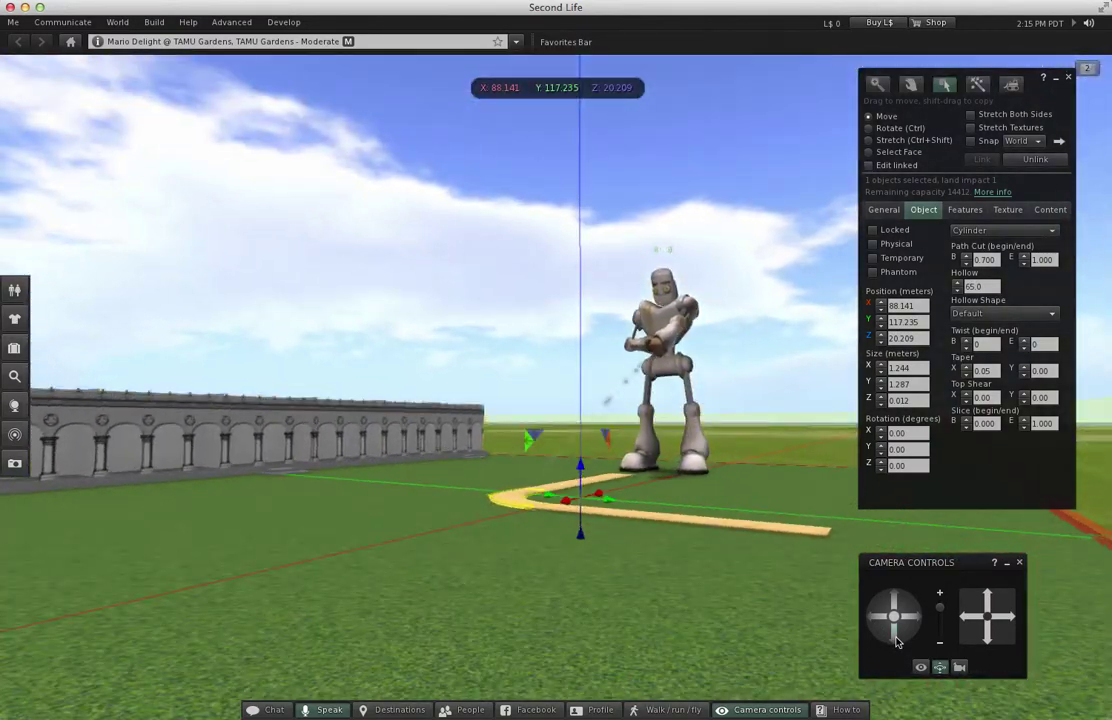
{"action": "left_click", "coordinate": [898, 140]}
{"action": "left_click_drag", "start_coordinate": [579, 499], "coordinate": [584, 522]}
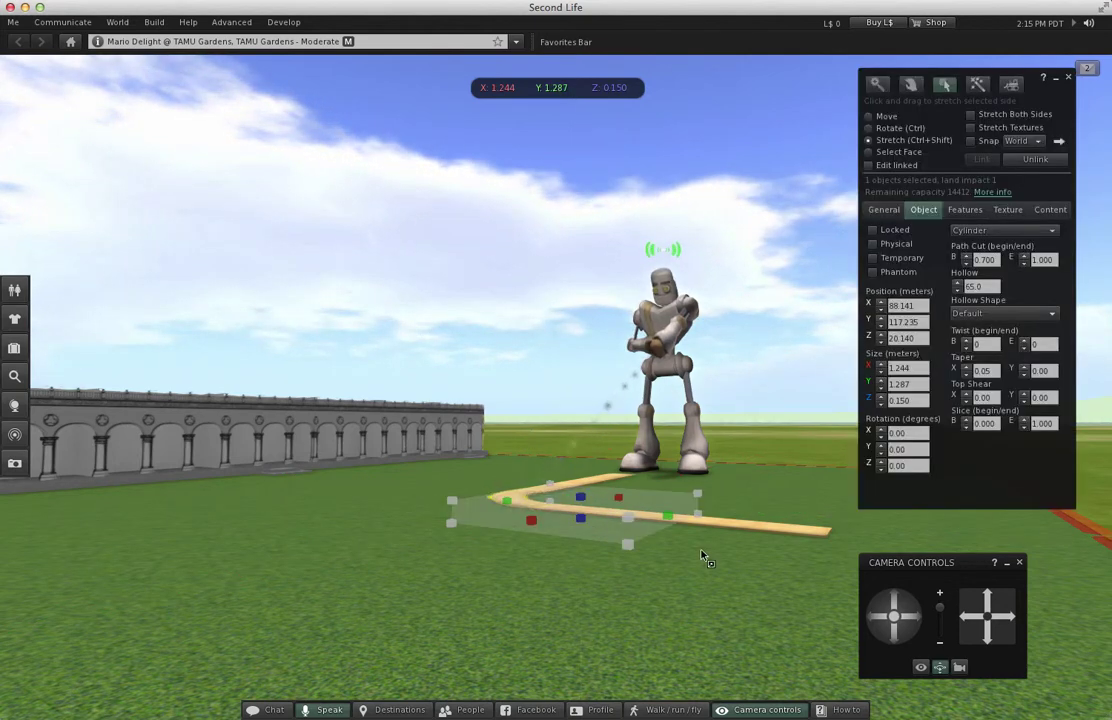
{"action": "left_click", "coordinate": [884, 116]}
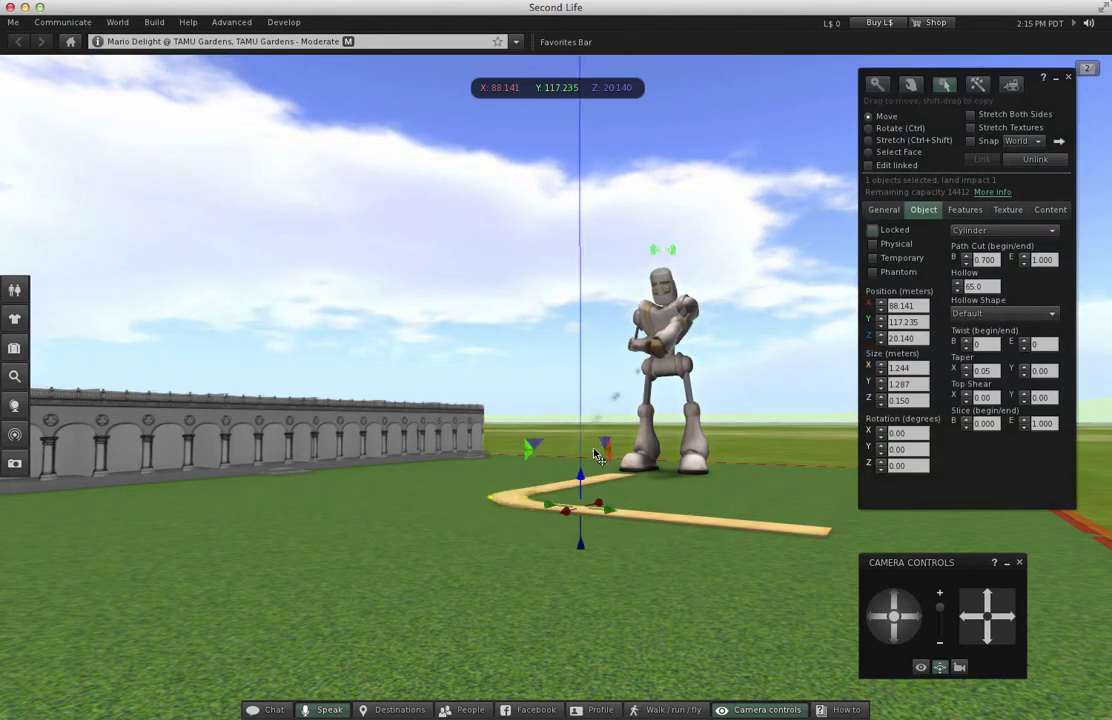
{"action": "left_click_drag", "start_coordinate": [581, 472], "coordinate": [506, 379]}
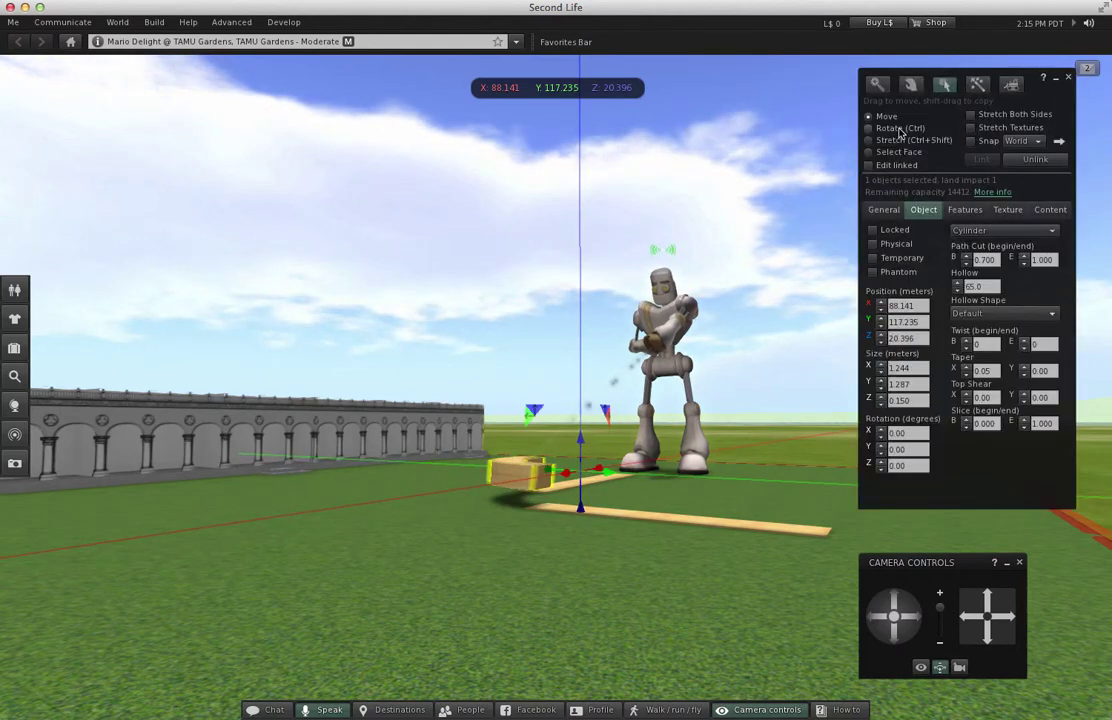
Step: Flatten the curved segment to 0.010 m thick and lower it to about Z 20.21, level with the planks
{"action": "left_click", "coordinate": [869, 140]}
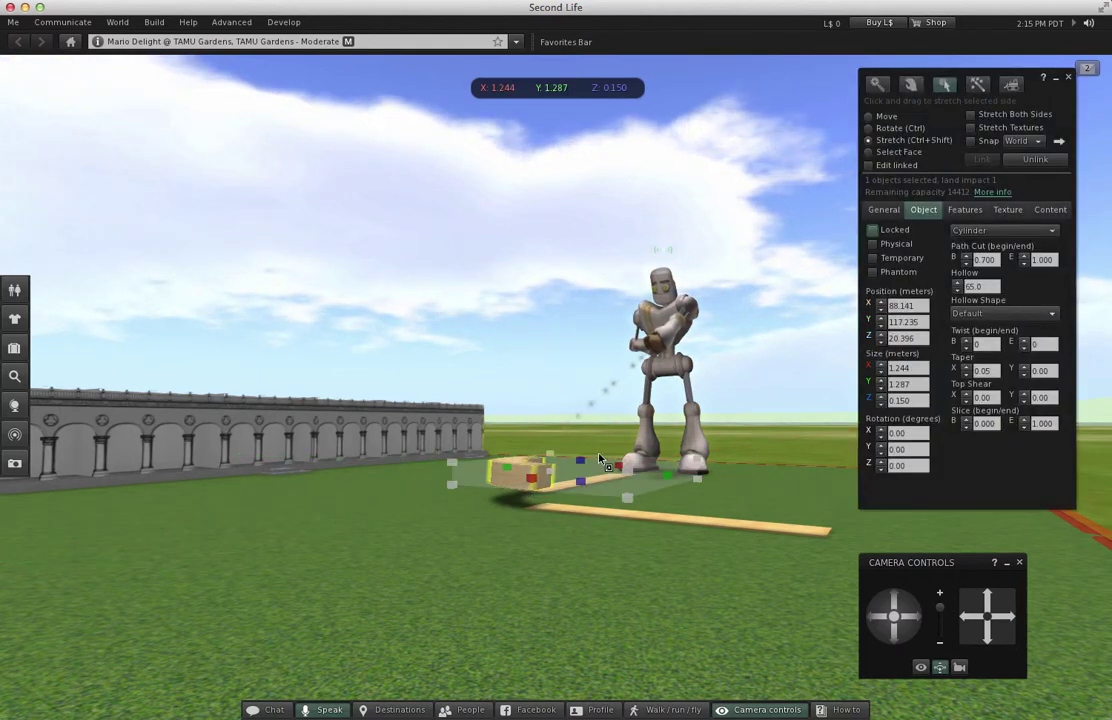
{"action": "mouse_move", "coordinate": [580, 461]}
{"action": "left_mouse_down"}
{"action": "mouse_move", "coordinate": [584, 490]}
{"action": "mouse_move", "coordinate": [581, 455]}
{"action": "mouse_move", "coordinate": [586, 470]}
{"action": "left_mouse_up"}
{"action": "left_click", "coordinate": [869, 116]}
{"action": "left_click_drag", "start_coordinate": [893, 600], "coordinate": [893, 600]}
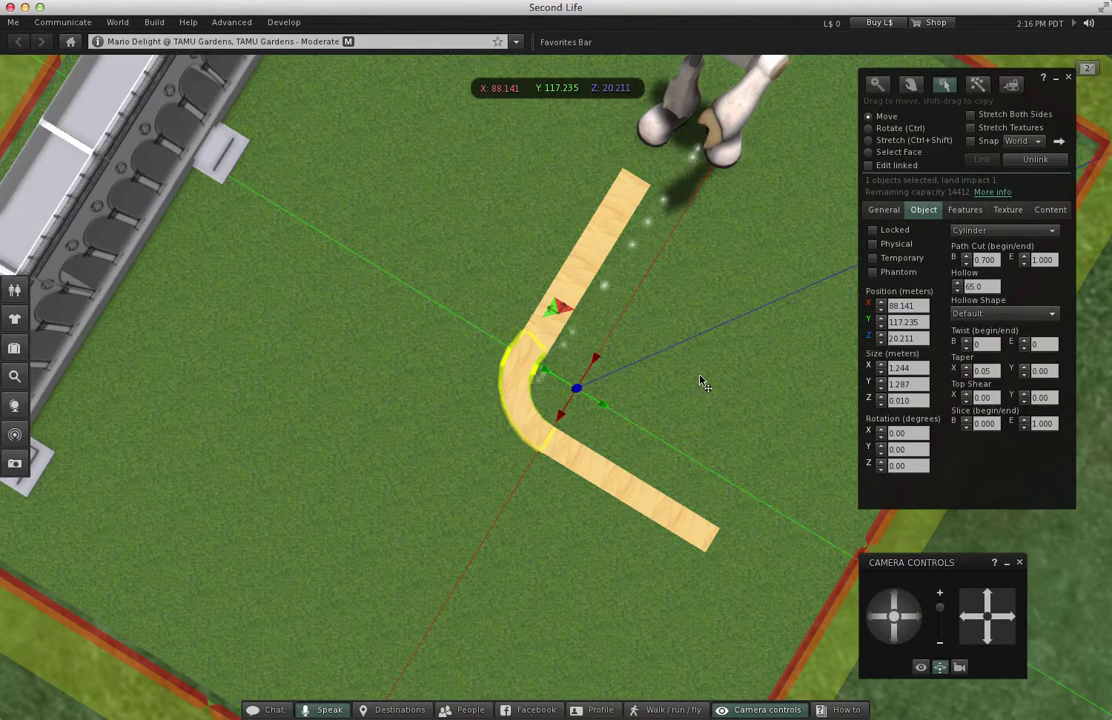
Step: Apply the tamu_path_brown_flagstones texture from the tamu_box_of_textures folder to the curved segment and both straight planks together
{"action": "left_click", "coordinate": [1008, 209]}
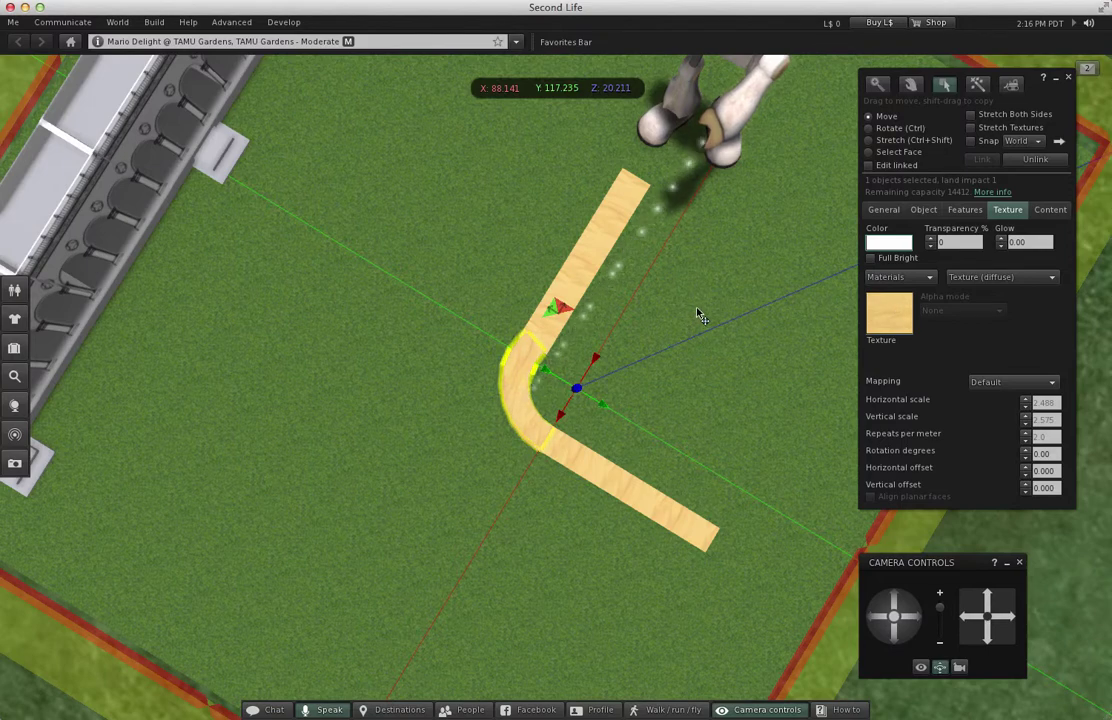
{"action": "left_click", "coordinate": [596, 246], "text": "shift"}
{"action": "left_click", "coordinate": [590, 480], "text": "shift"}
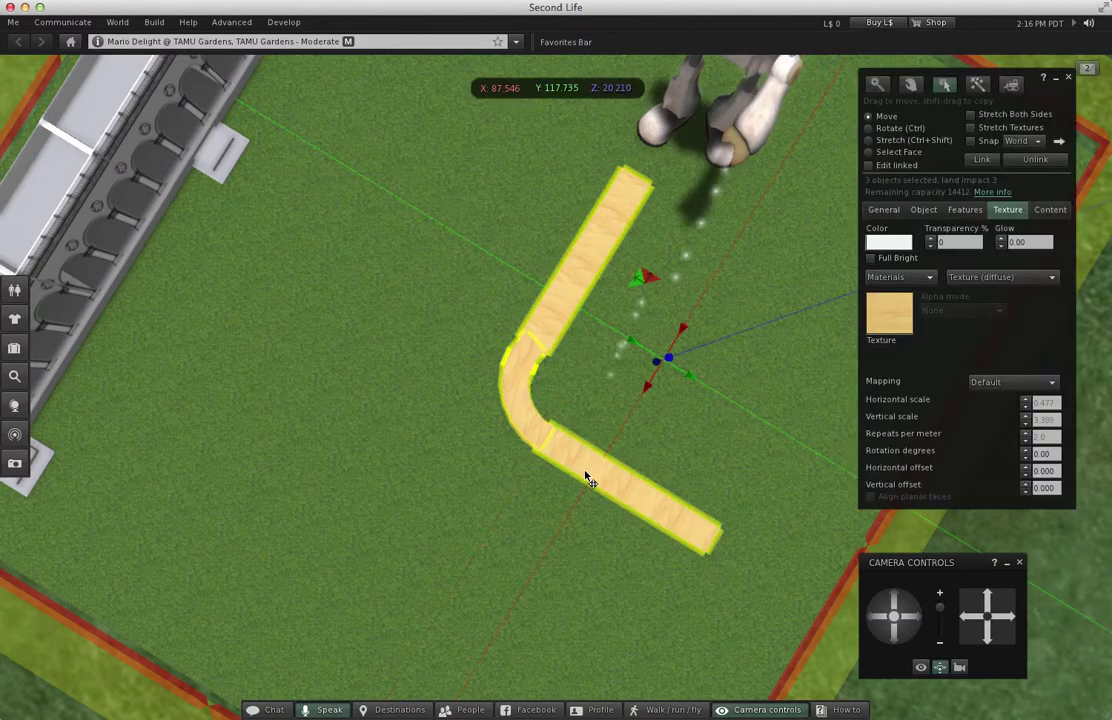
{"action": "left_click", "coordinate": [889, 313]}
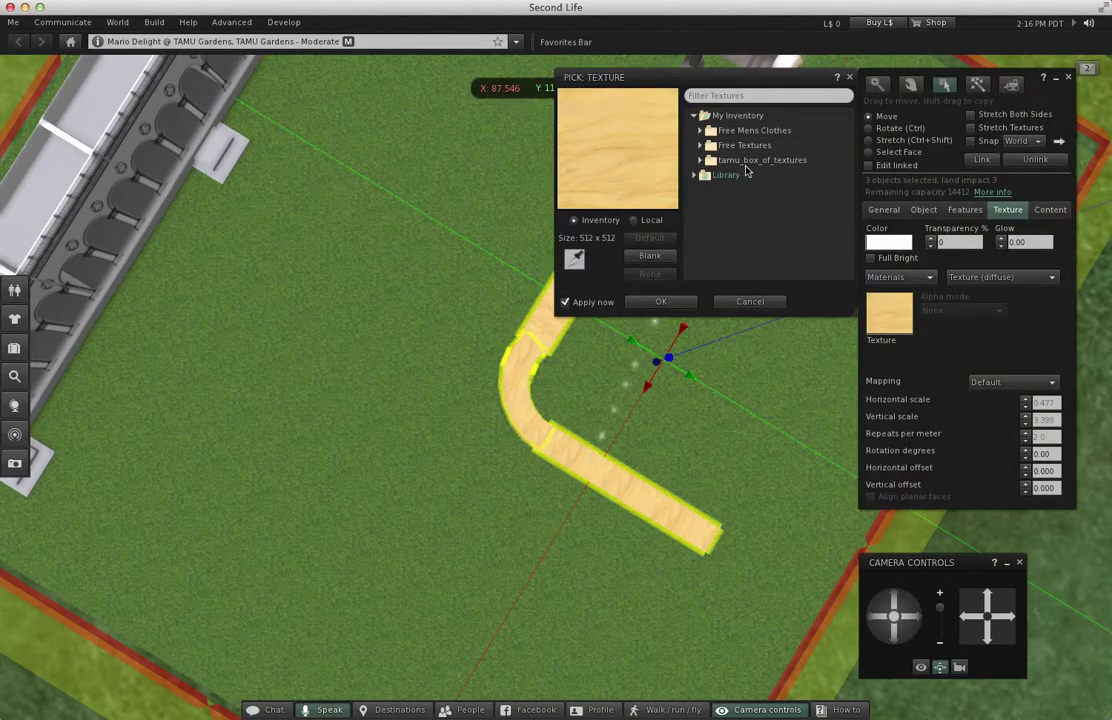
{"action": "left_click", "coordinate": [700, 160]}
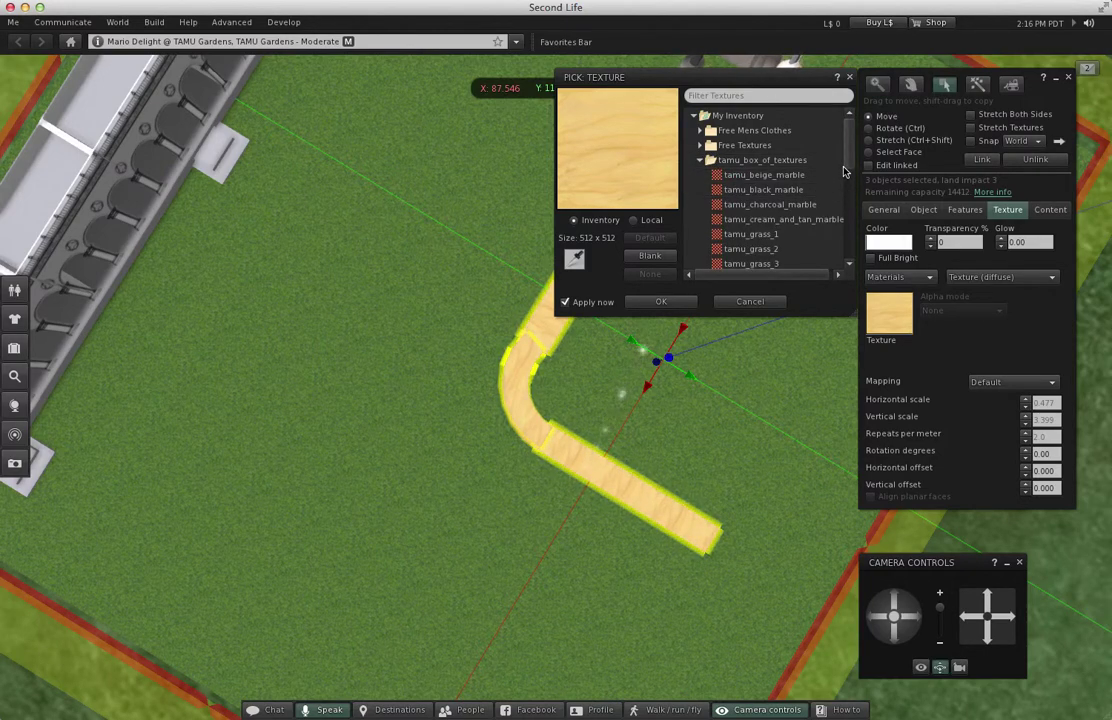
{"action": "scroll", "coordinate": [841, 175], "scroll_direction": "down", "scroll_amount": 4}
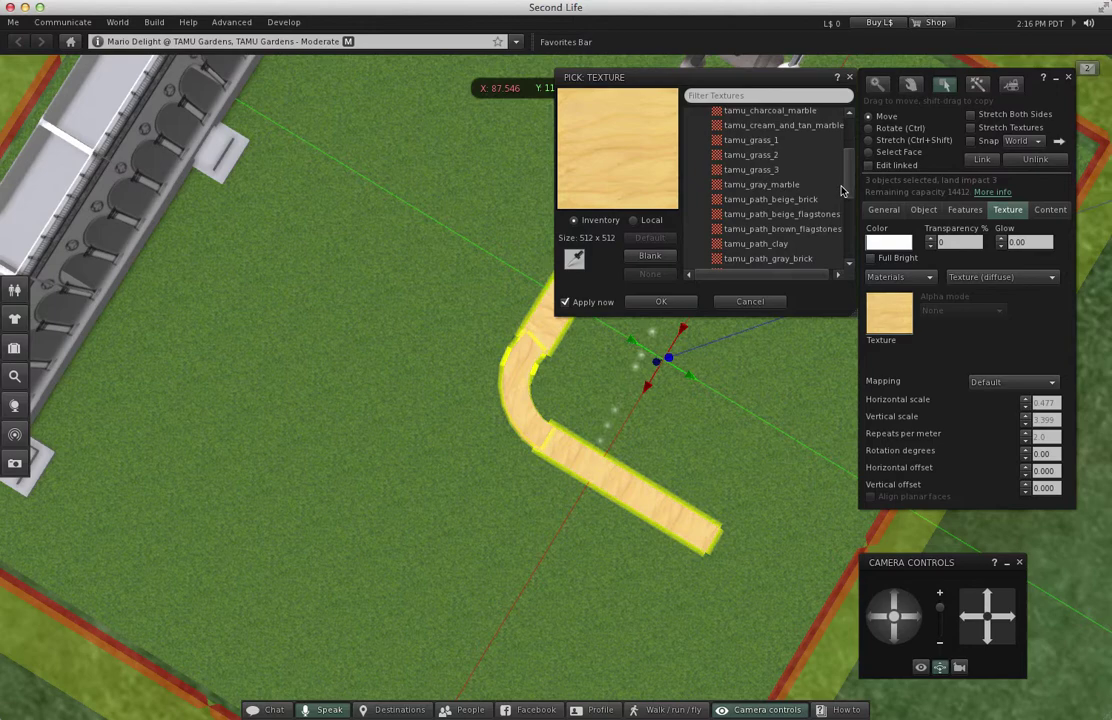
{"action": "scroll", "coordinate": [838, 199], "scroll_direction": "down", "scroll_amount": 1}
{"action": "left_click", "coordinate": [815, 196]}
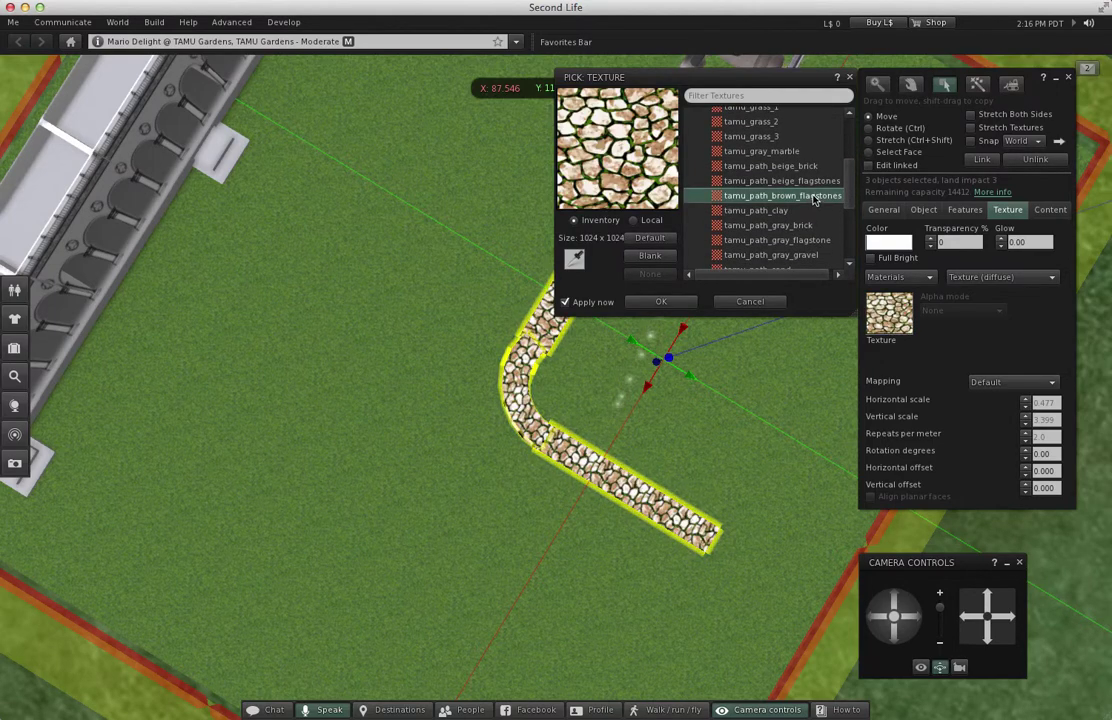
{"action": "left_click", "coordinate": [755, 375]}
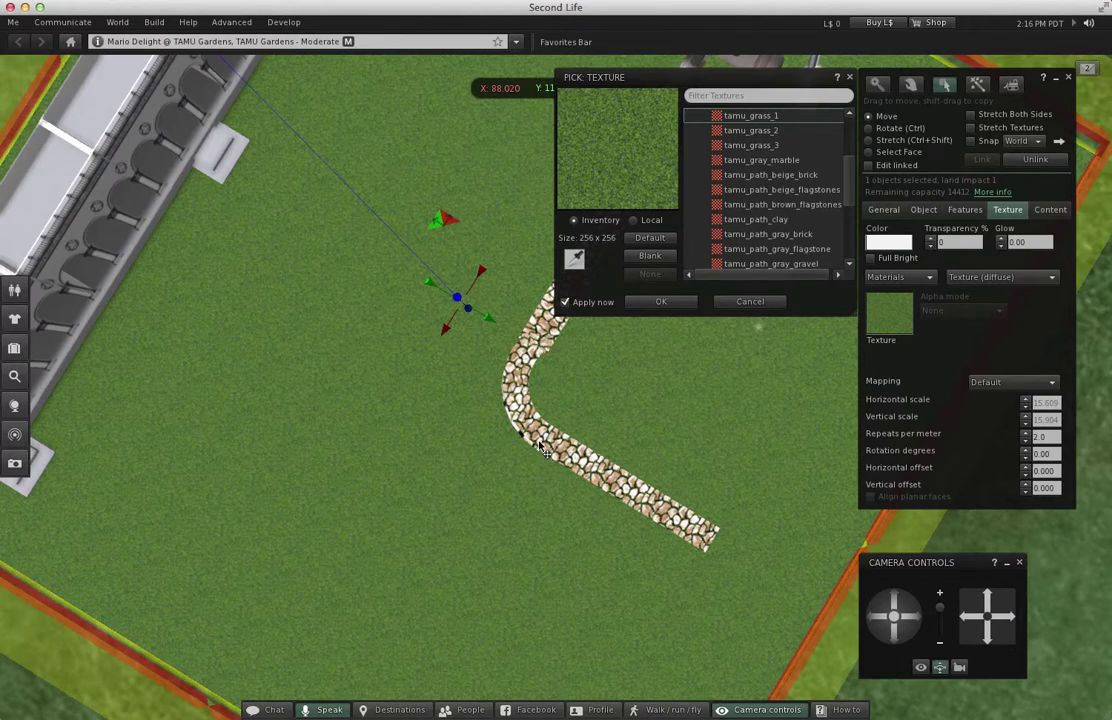
Step: Try a 0.100 horizontal and a 0.100 vertical texture offset on the curved segment, resetting each to 0.000
{"action": "left_click", "coordinate": [545, 343]}
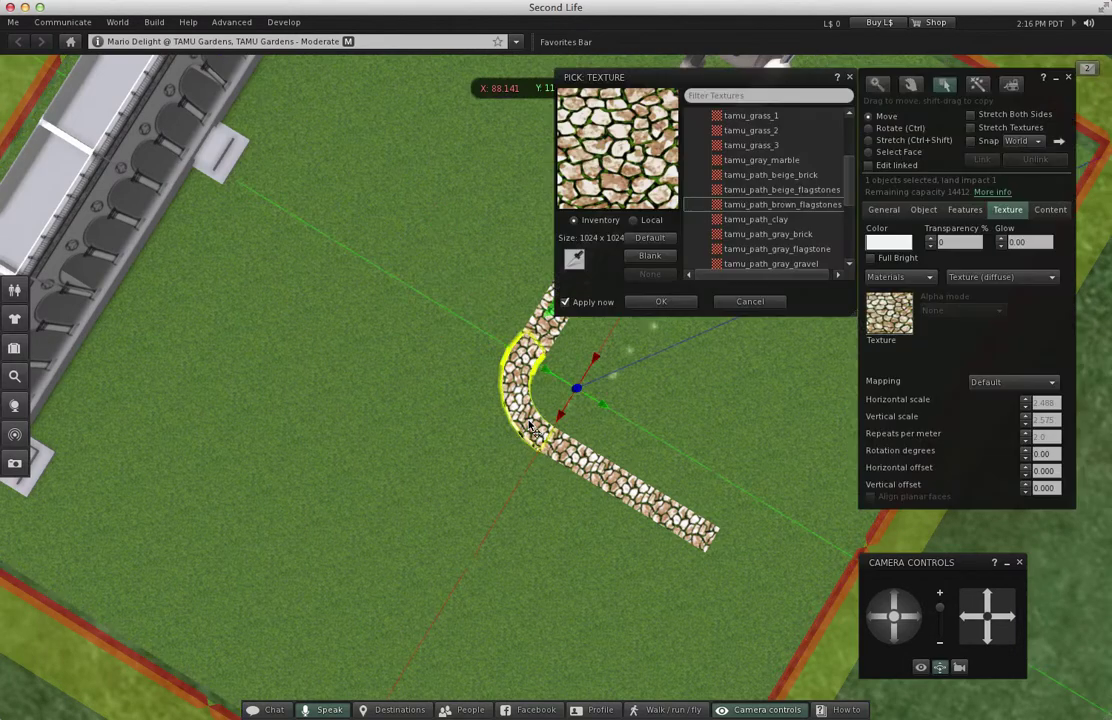
{"action": "left_click", "coordinate": [1026, 467]}
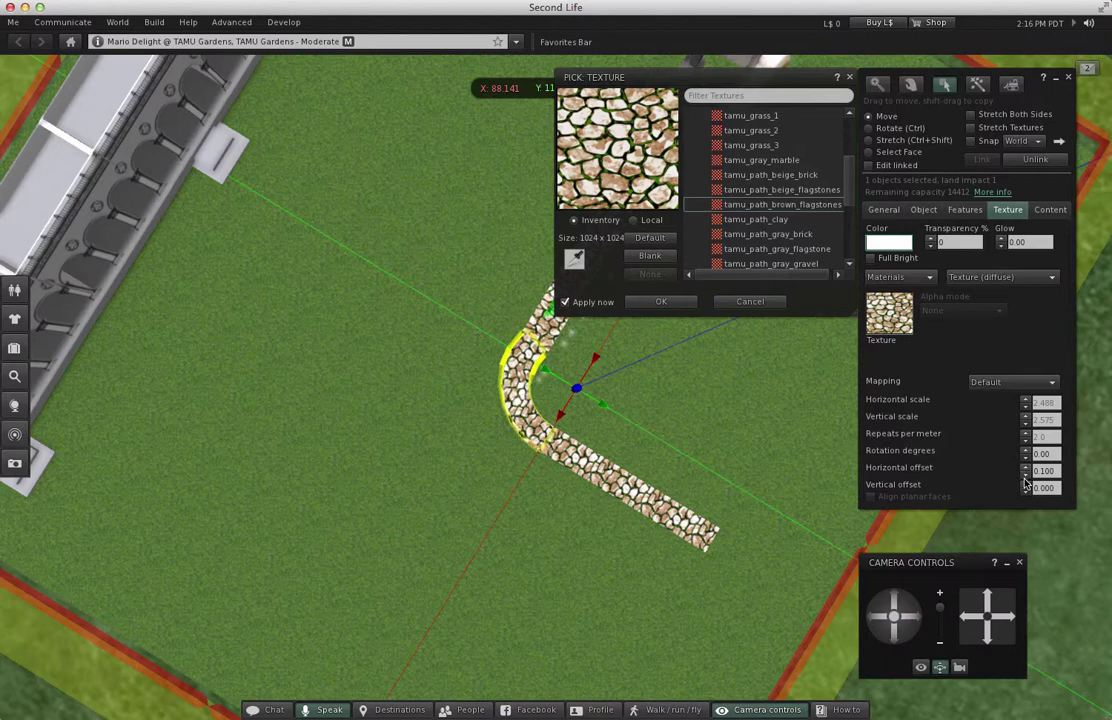
{"action": "left_click", "coordinate": [1025, 474]}
{"action": "left_click", "coordinate": [1026, 484]}
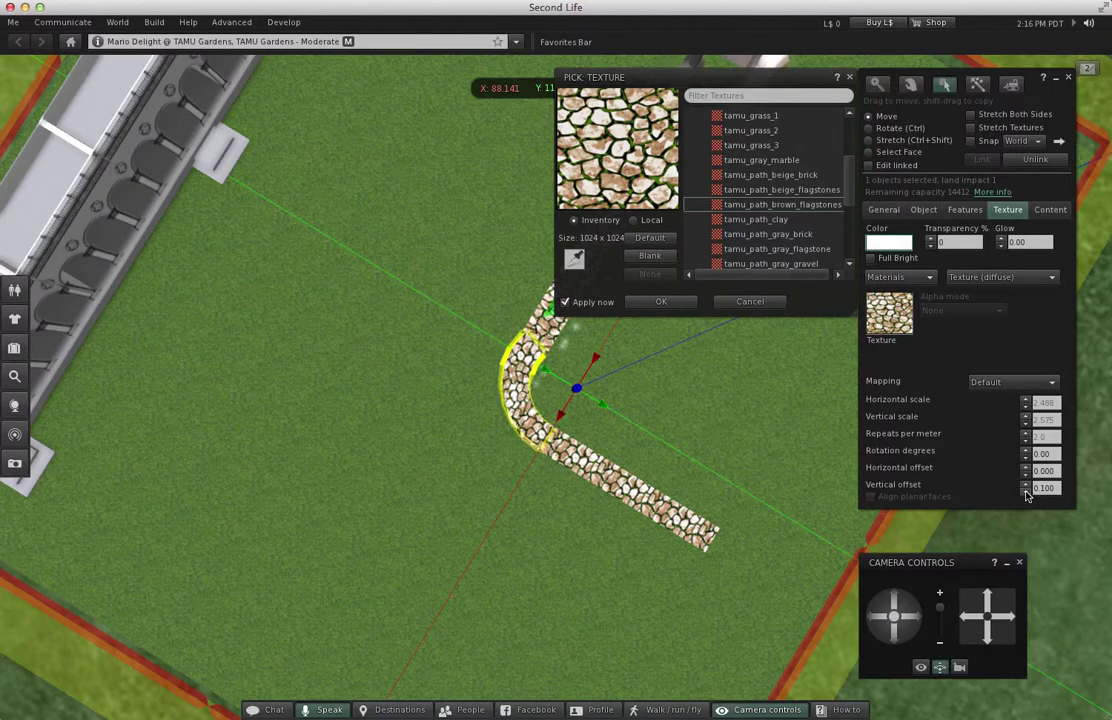
{"action": "left_click", "coordinate": [1026, 492]}
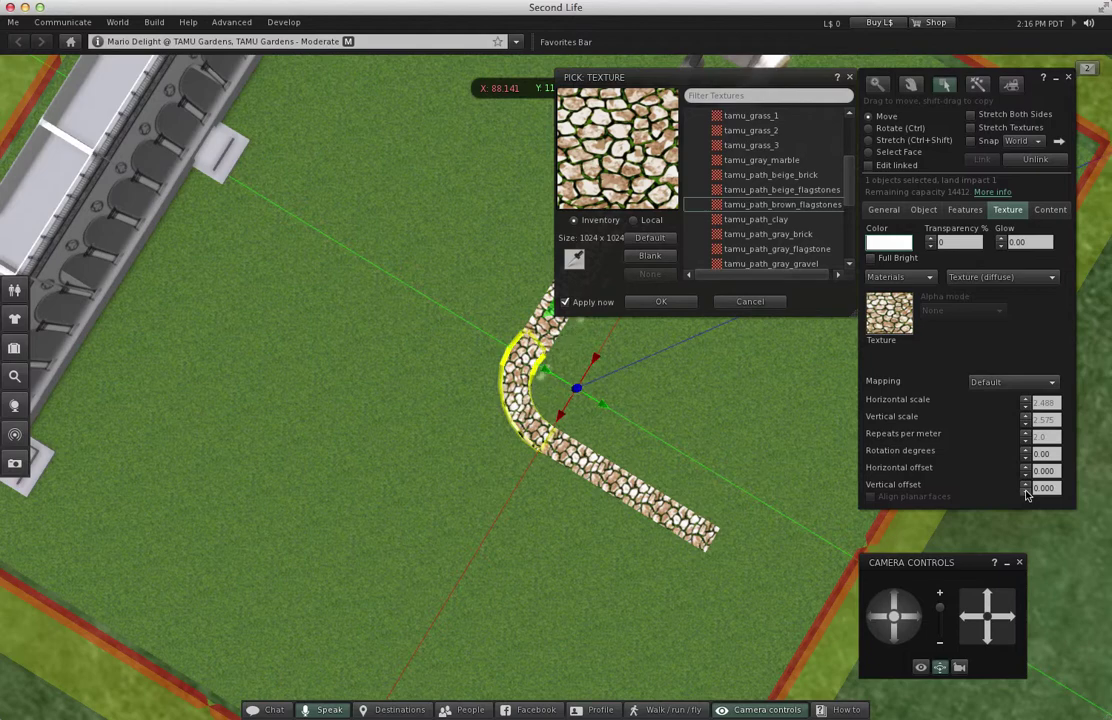